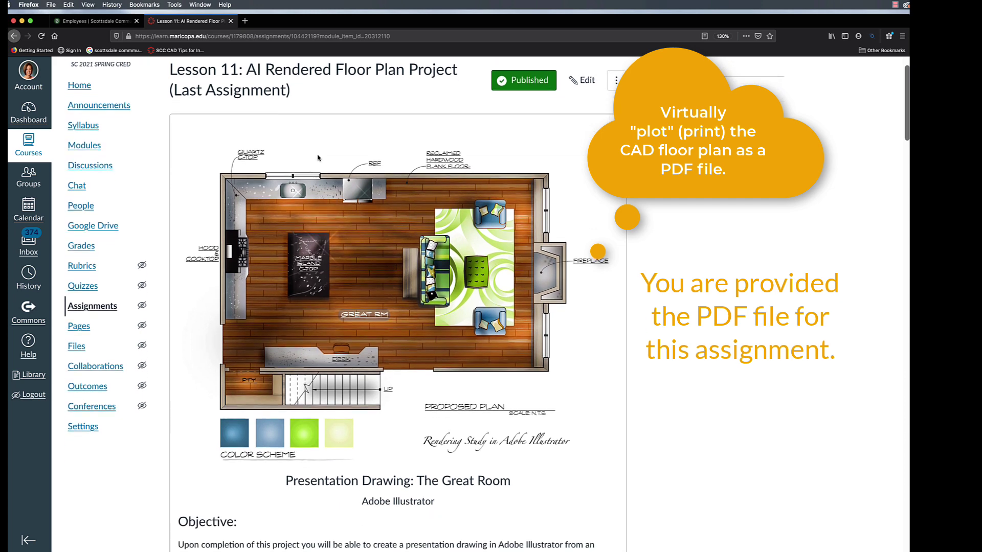
- Review the Lesson 11 floor plan assignment page, including the objective, video instructions and student examples, down to the PDF instructions
scroll(317, 157, down, 2)
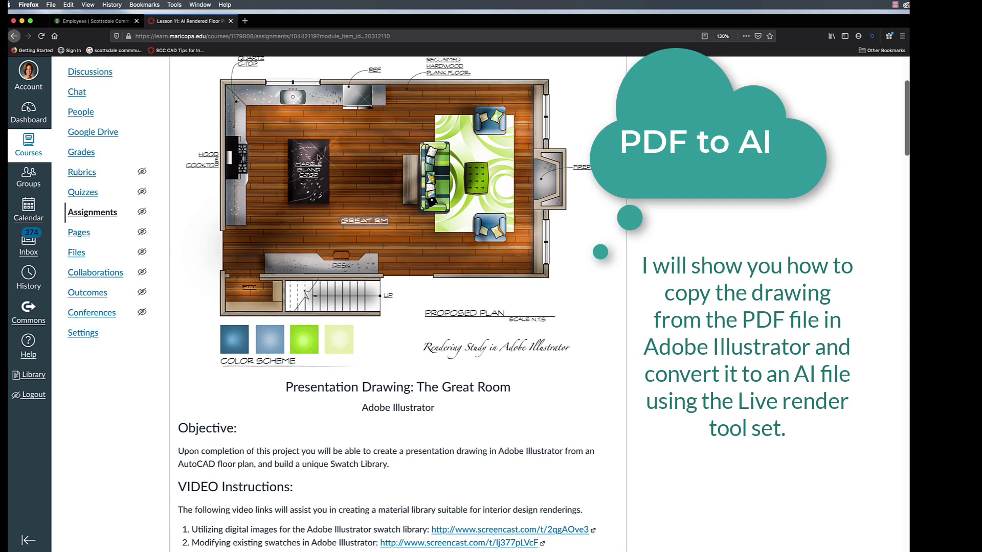
scroll(317, 157, down, 1)
scroll(317, 158, down, 1)
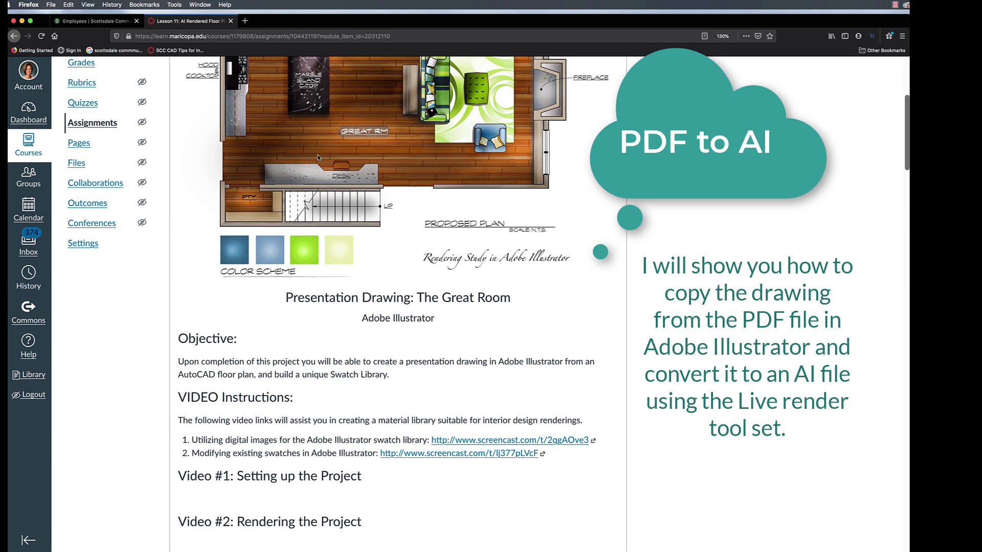
scroll(317, 157, down, 2)
scroll(318, 158, down, 1)
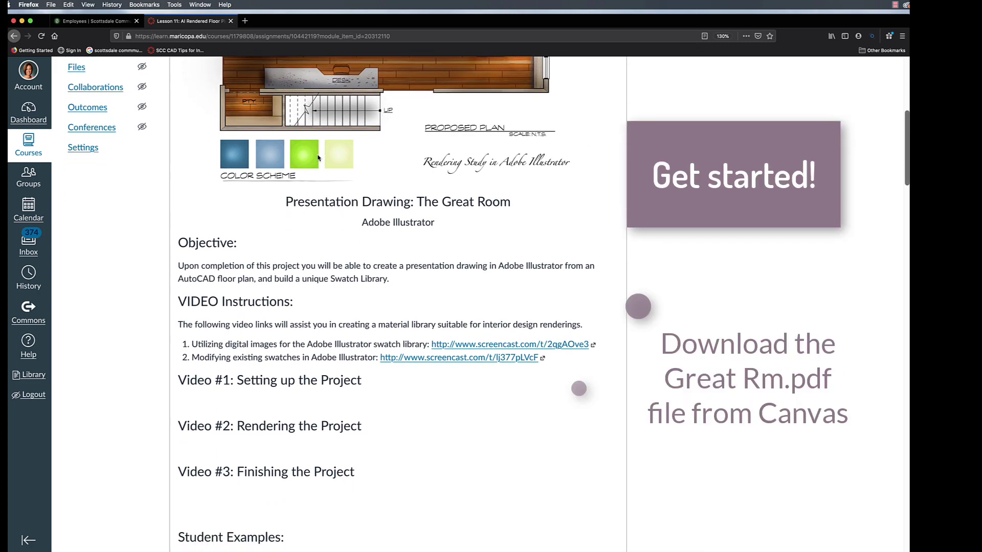
scroll(317, 158, down, 2)
scroll(317, 155, down, 2)
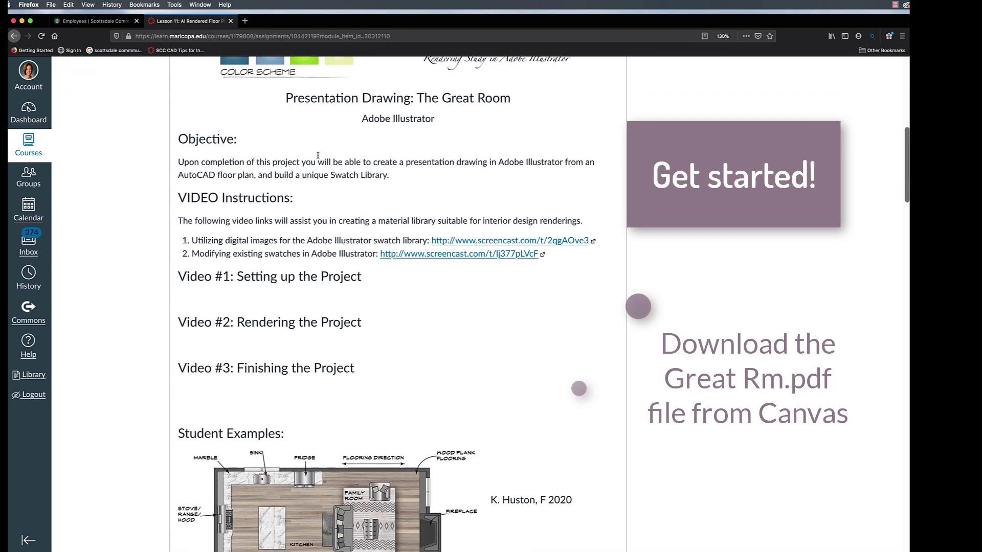
scroll(318, 157, down, 1)
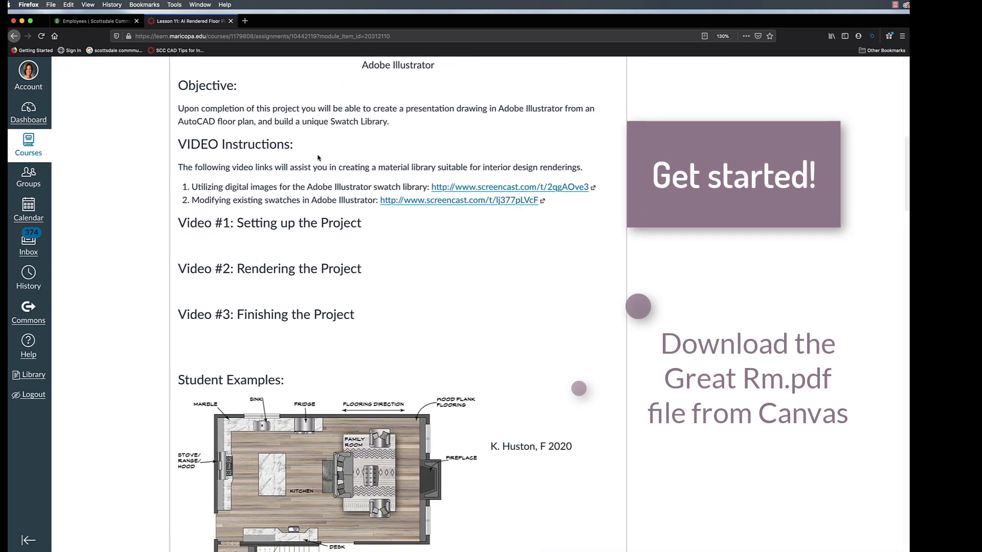
scroll(318, 158, up, 2)
scroll(317, 157, down, 3)
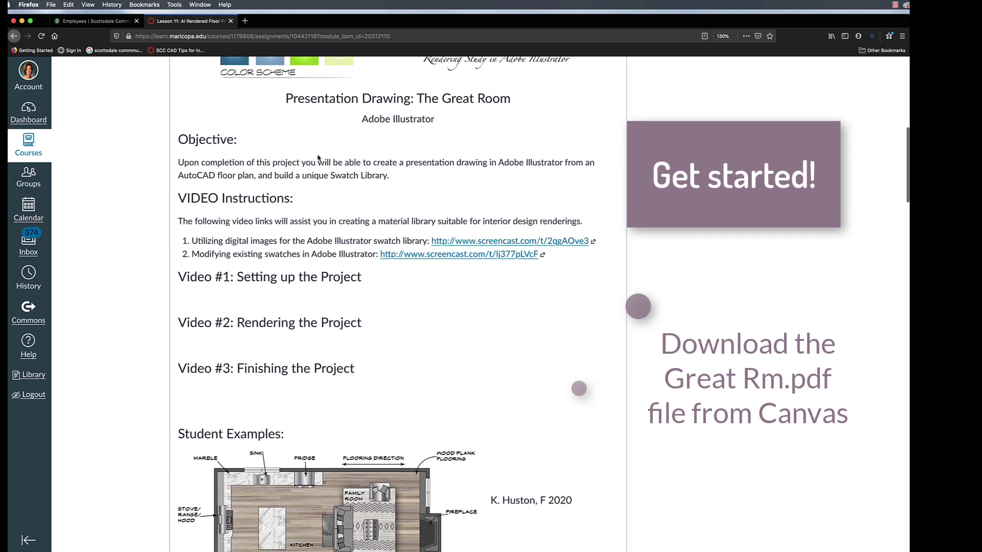
scroll(318, 158, down, 7)
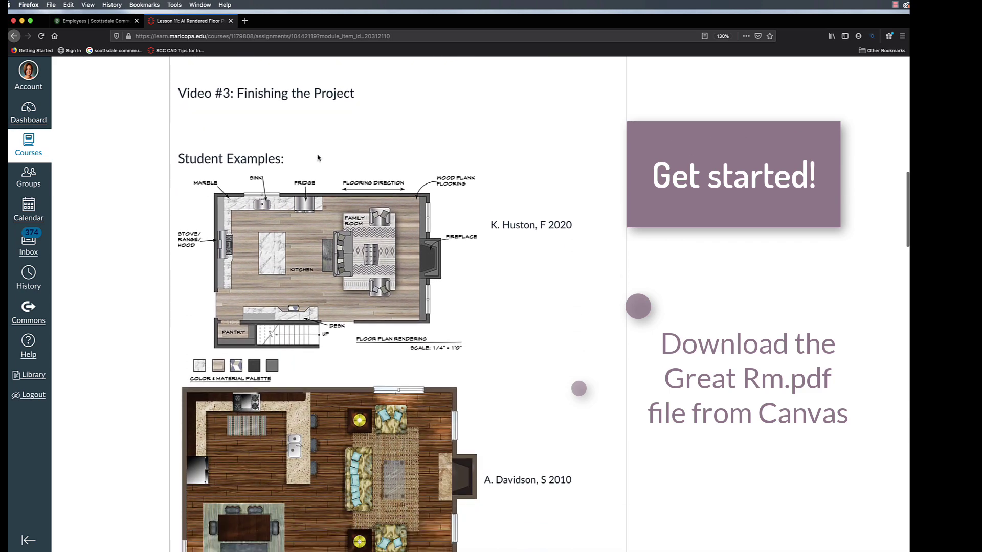
scroll(318, 158, down, 3)
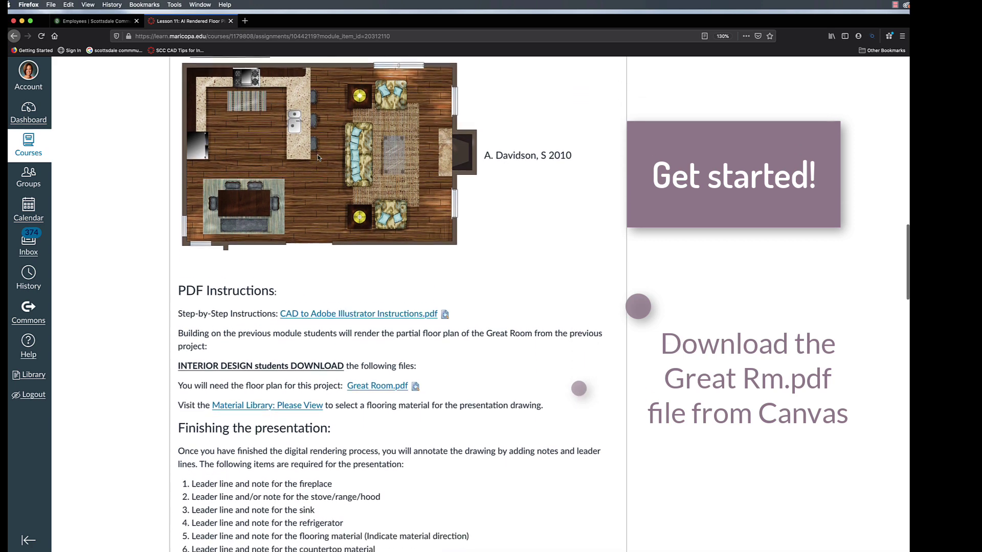
- Download the Great Room.pdf floor plan from the assignment page, choosing to save the file
scroll(317, 157, down, 2)
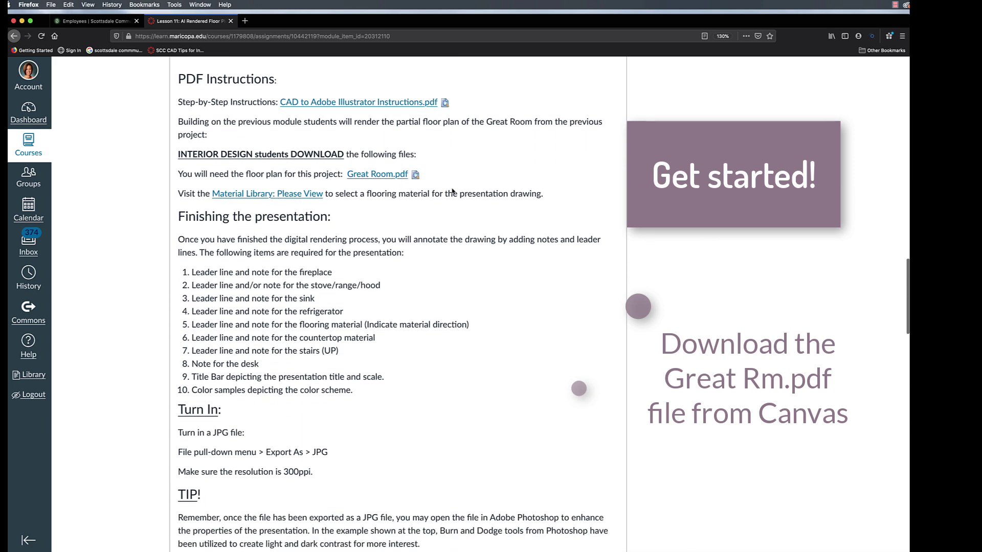
click(395, 178)
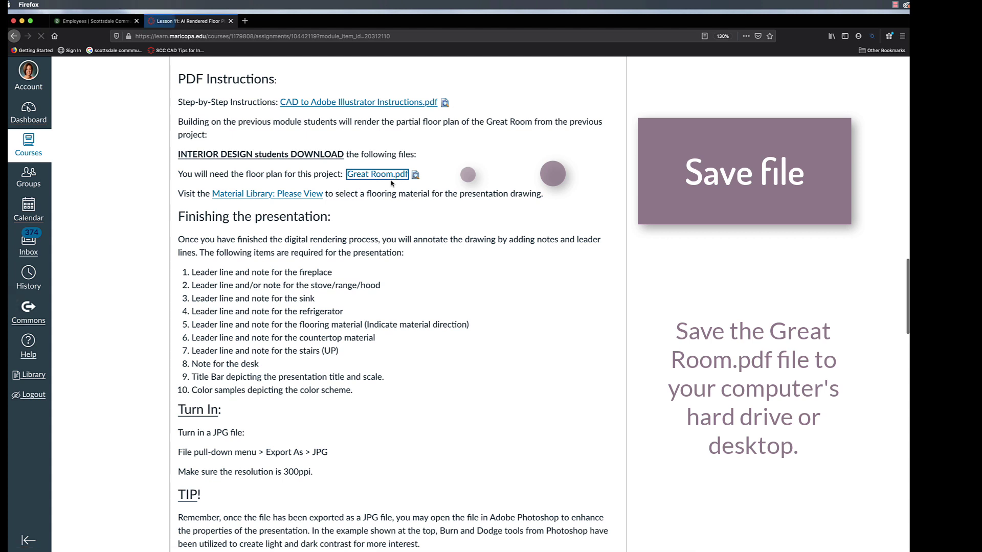
click(325, 110)
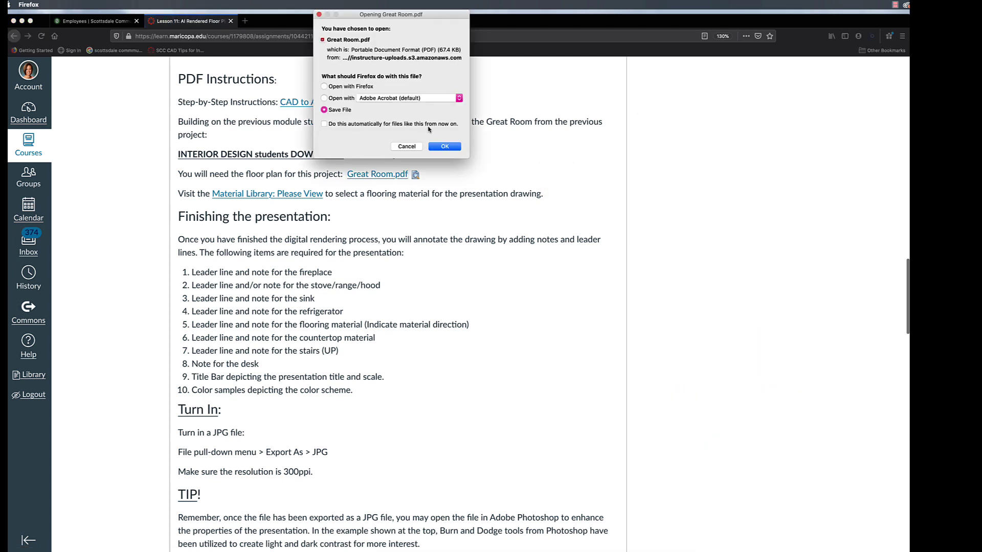
click(444, 147)
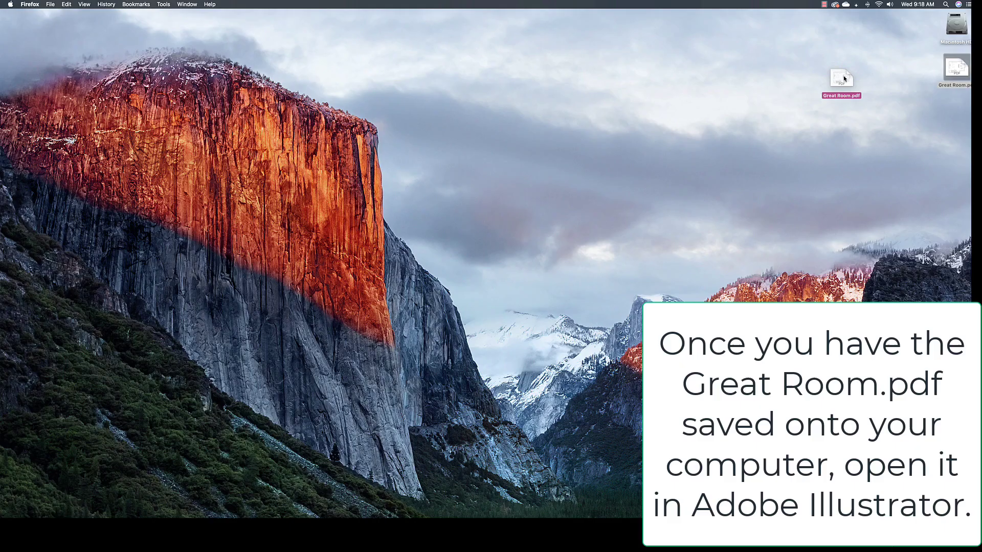
- Place Great Room.pdf on the desktop and open it with Adobe Illustrator 2021
drag(841, 78, 727, 98)
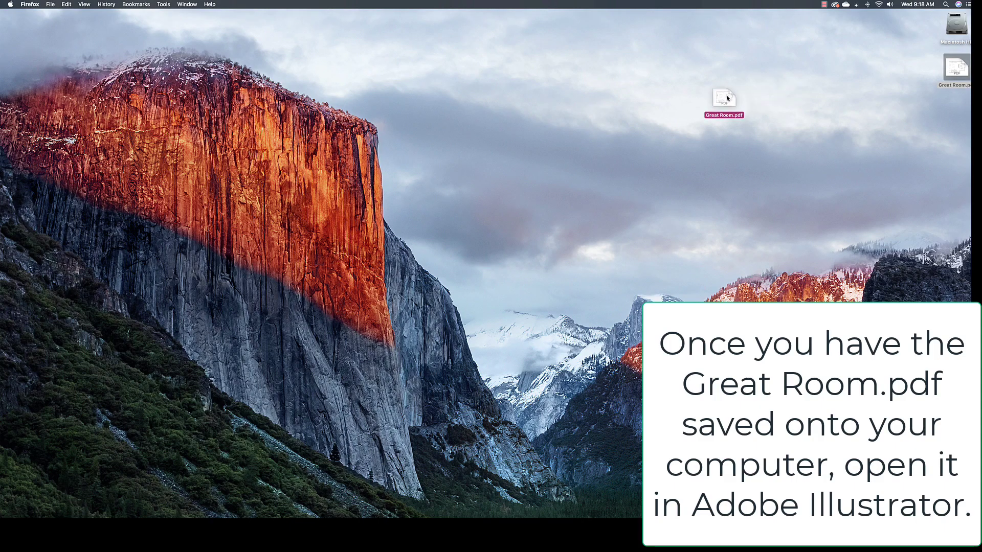
right_click(727, 98)
click(687, 88)
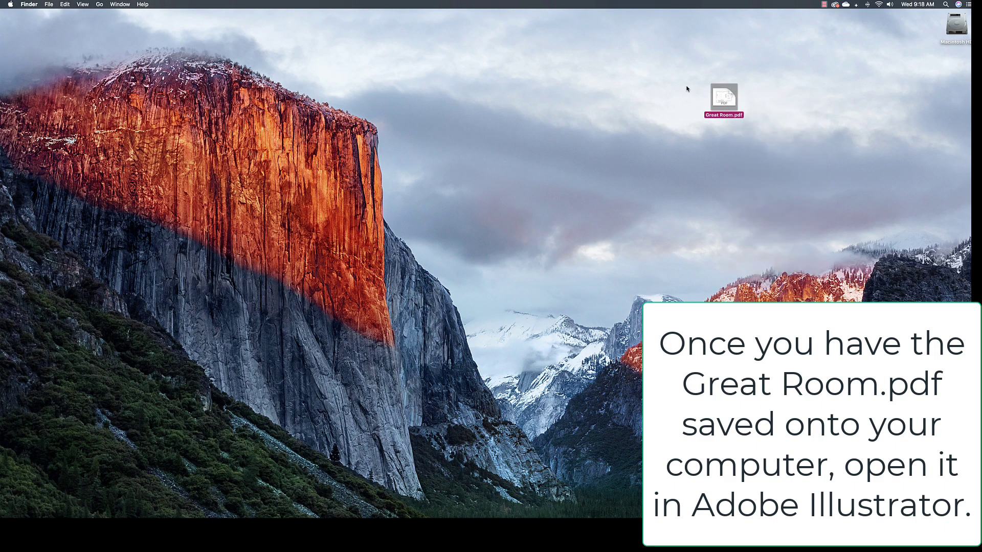
right_click(734, 98)
mouse_move(798, 107)
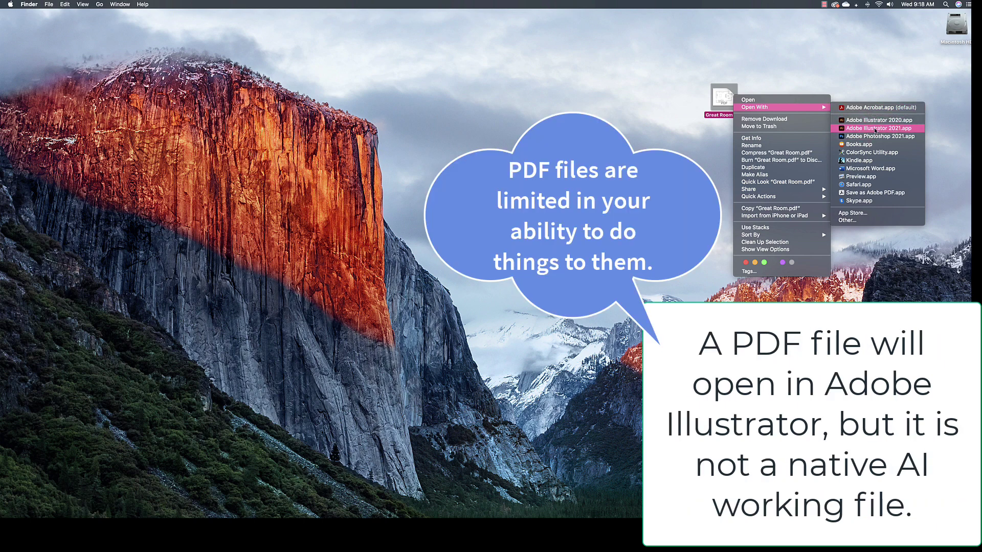
click(876, 129)
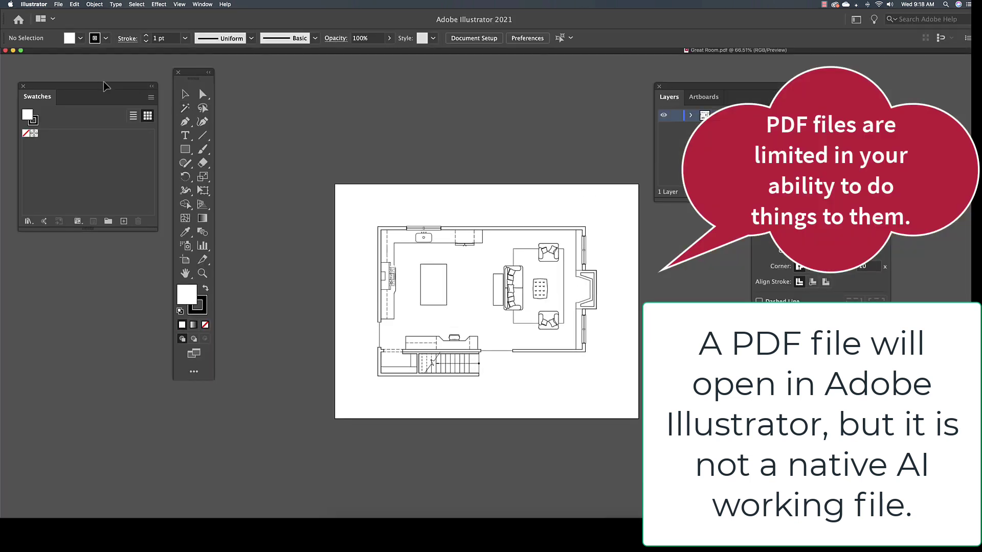
- Shift the Great Room.pdf document window slightly and reposition the Swatches panel beside the toolbar
click(20, 51)
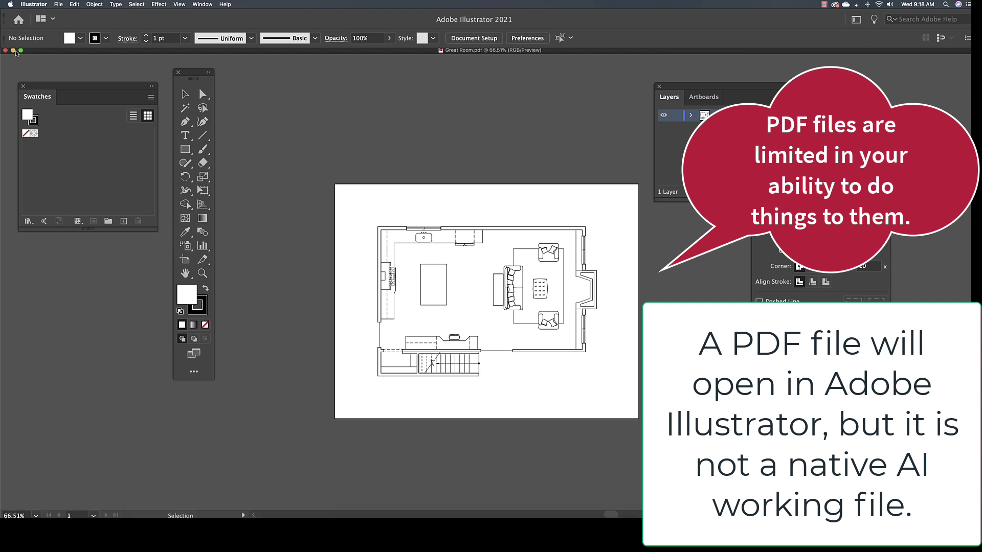
drag(53, 51, 56, 54)
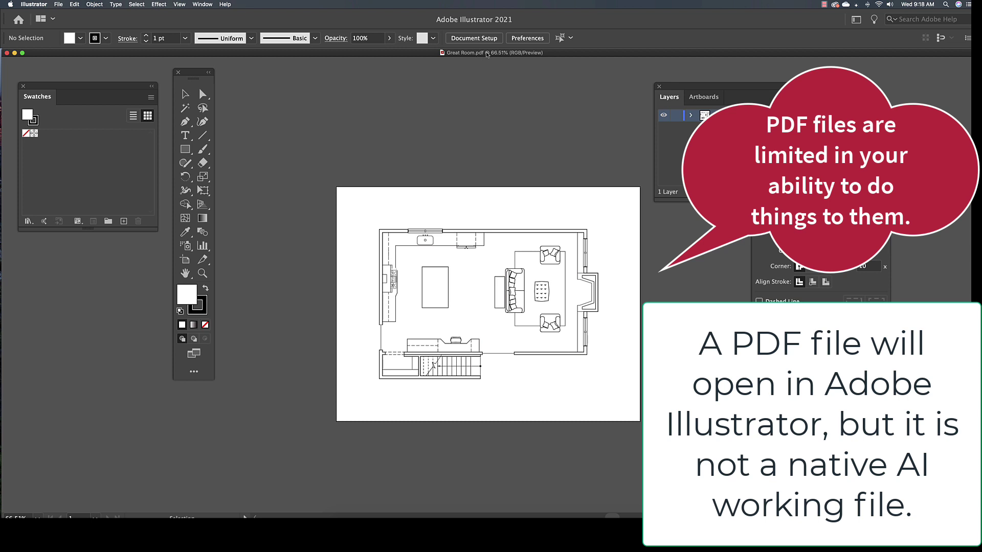
drag(487, 54, 417, 55)
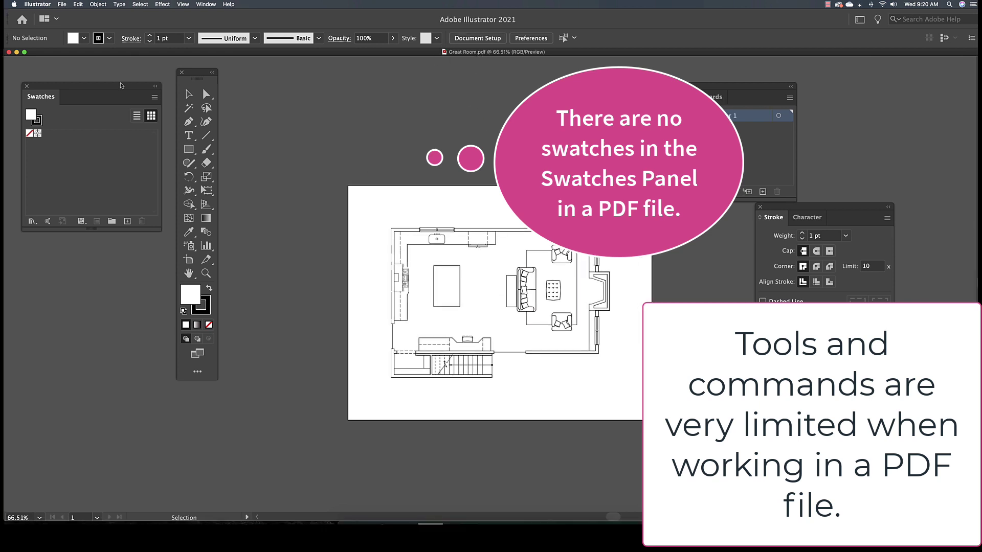
drag(122, 88, 365, 82)
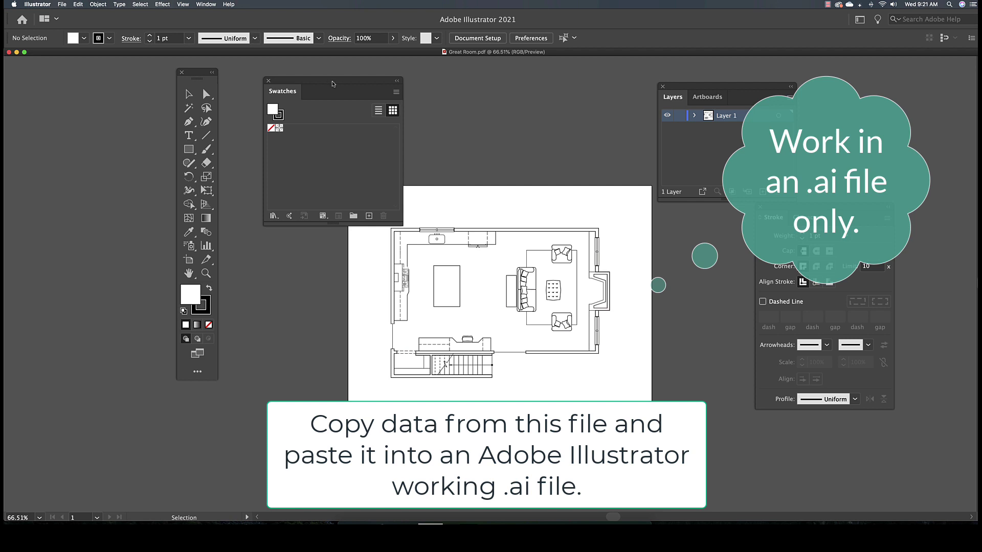
drag(330, 85, 103, 132)
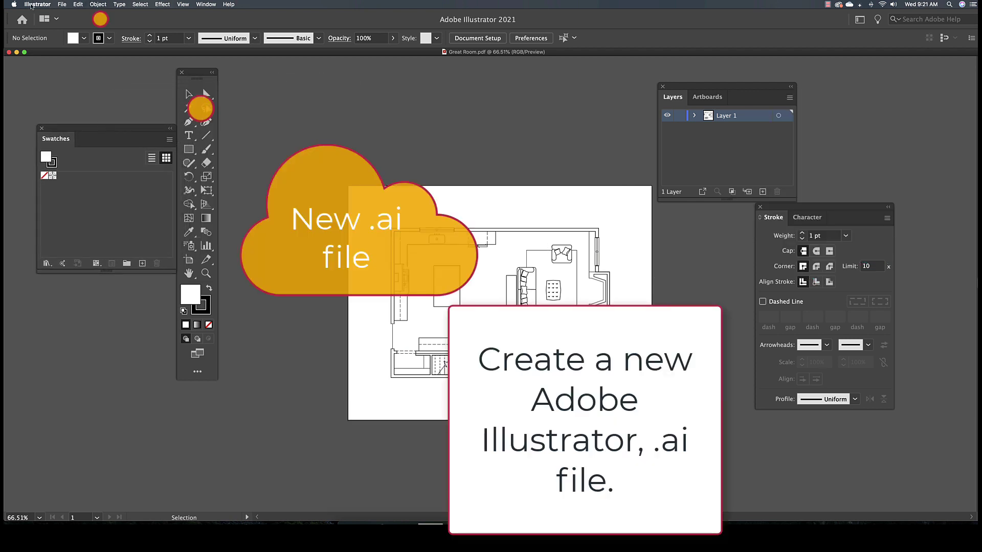
- Create a new 11 x 8.5 in print document with one artboard, named with the author's last name followed by "Great Room Rendering"
click(61, 4)
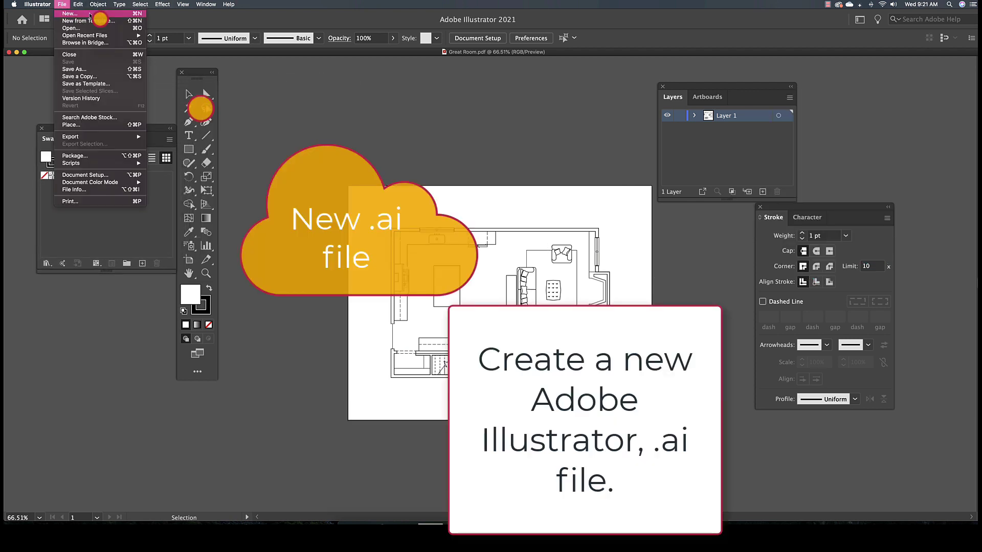
click(113, 15)
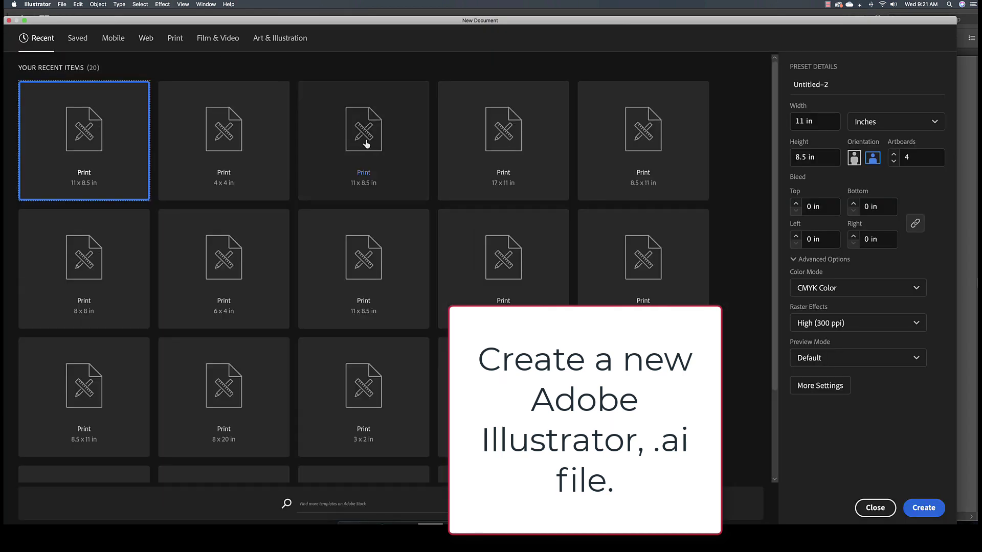
click(374, 144)
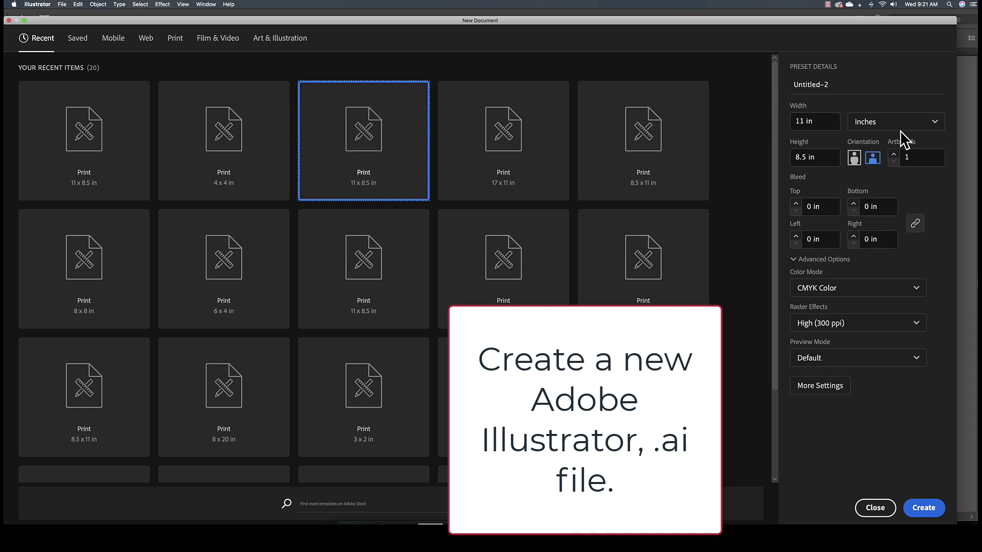
click(825, 85)
key(super+a)
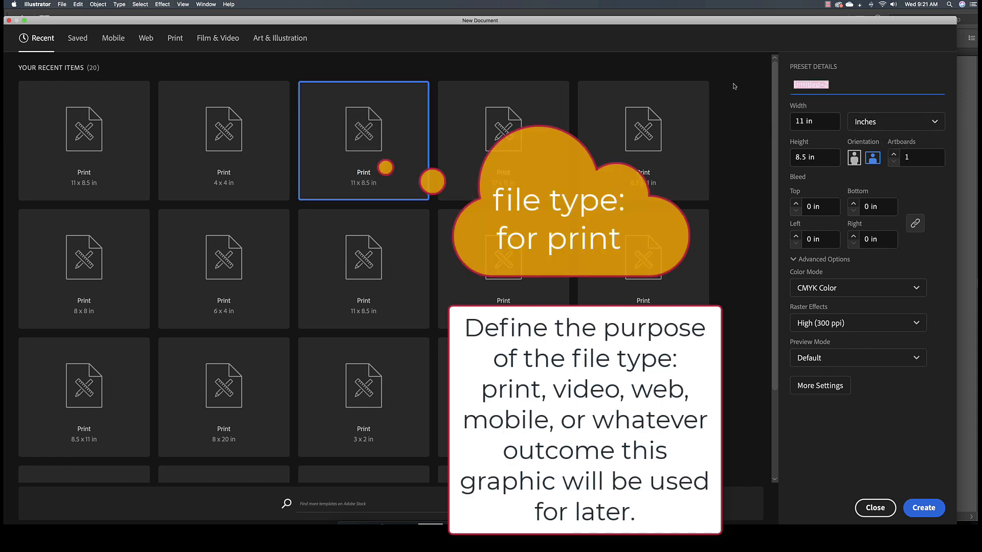
text(Robb Great Room)
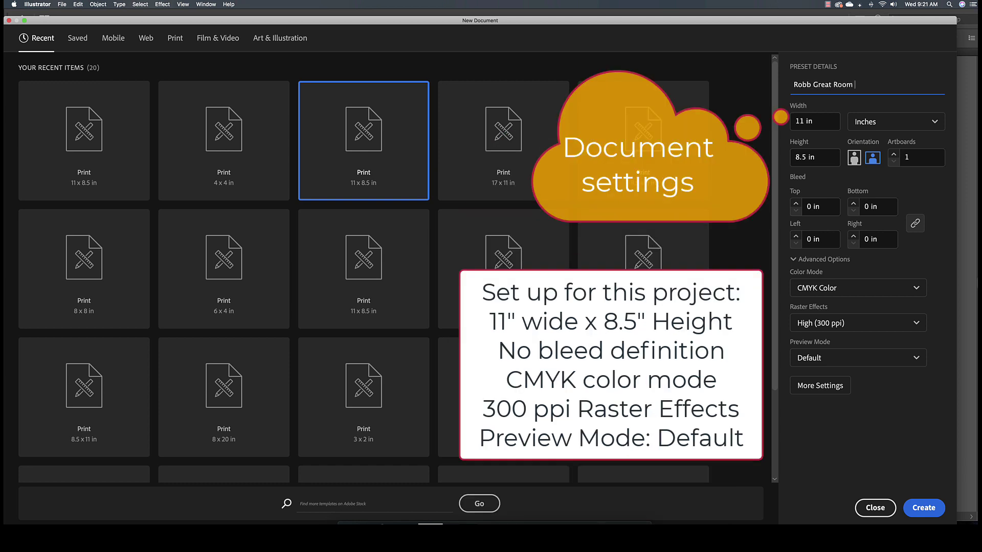
text( Rendering)
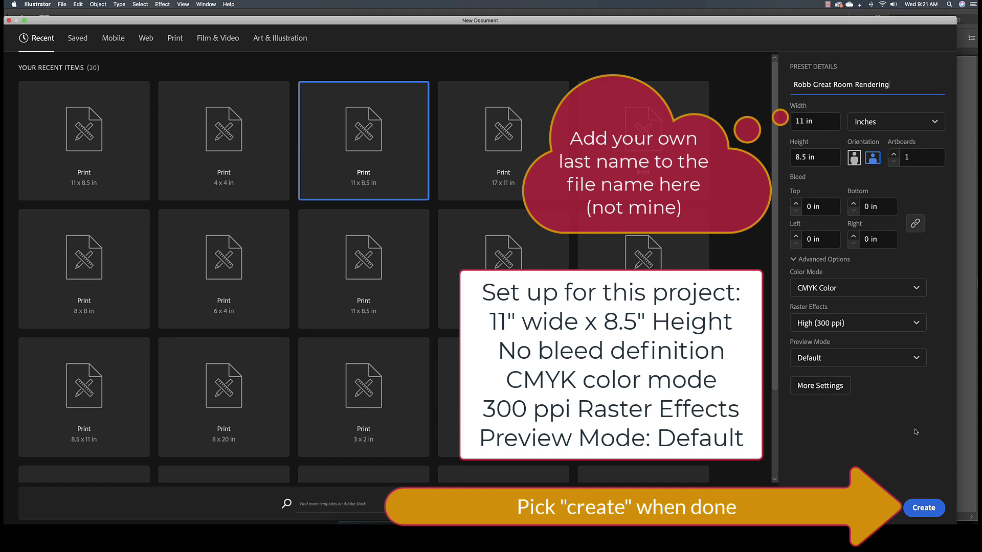
click(923, 509)
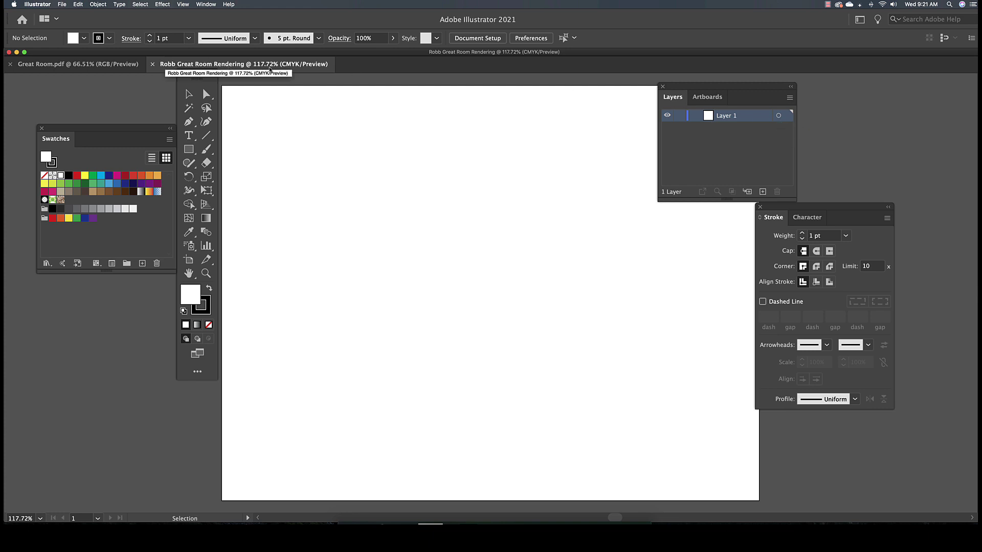
- Move the toolbar clear of the document tabs and place the Swatches panel directly beneath the Layers panel
drag(194, 76, 195, 104)
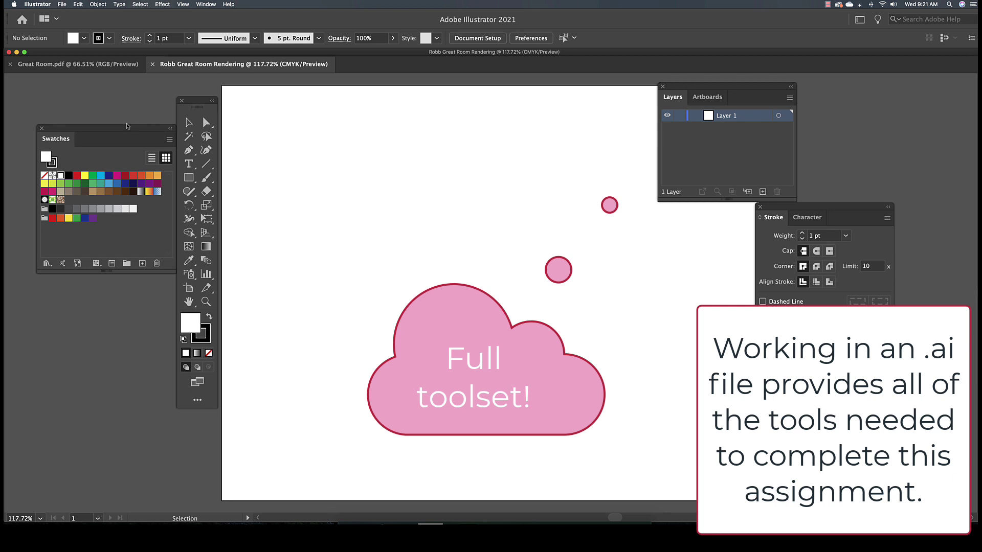
drag(128, 127, 364, 114)
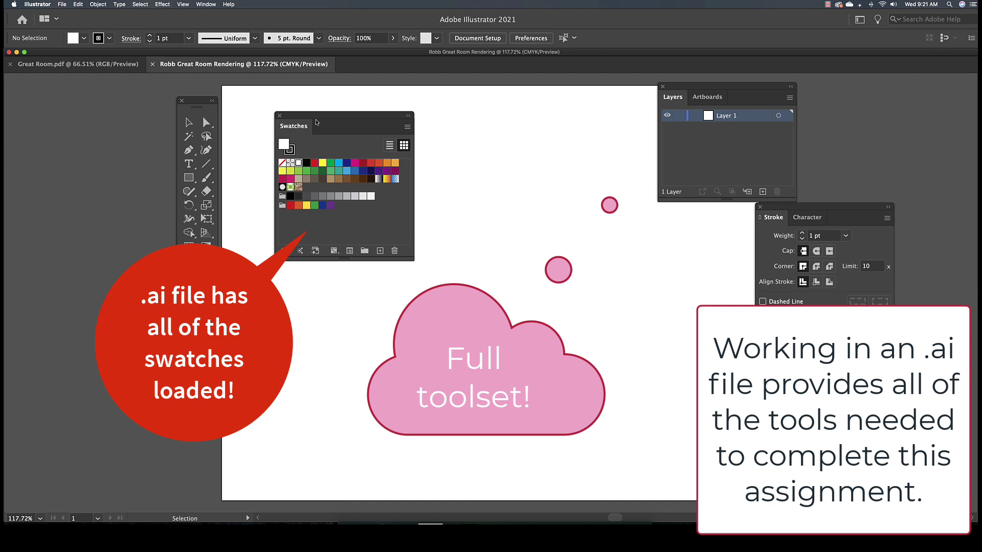
mouse_move(310, 128)
mouse_down()
mouse_move(667, 280)
mouse_move(697, 214)
mouse_up()
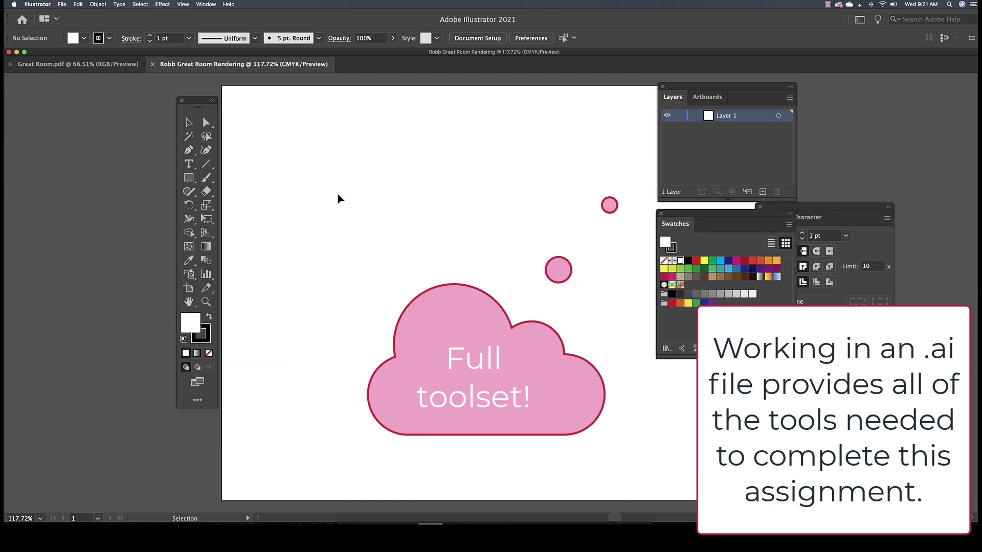
- Save the new document to the Desktop in Adobe Illustrator (ai) format, accepting the Illustrator 2020 version and default options
click(62, 4)
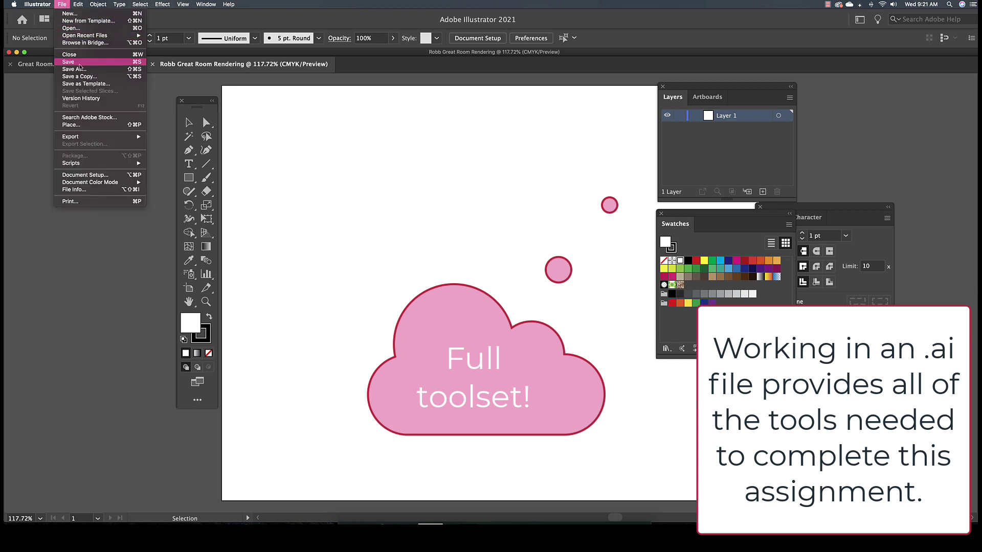
click(79, 62)
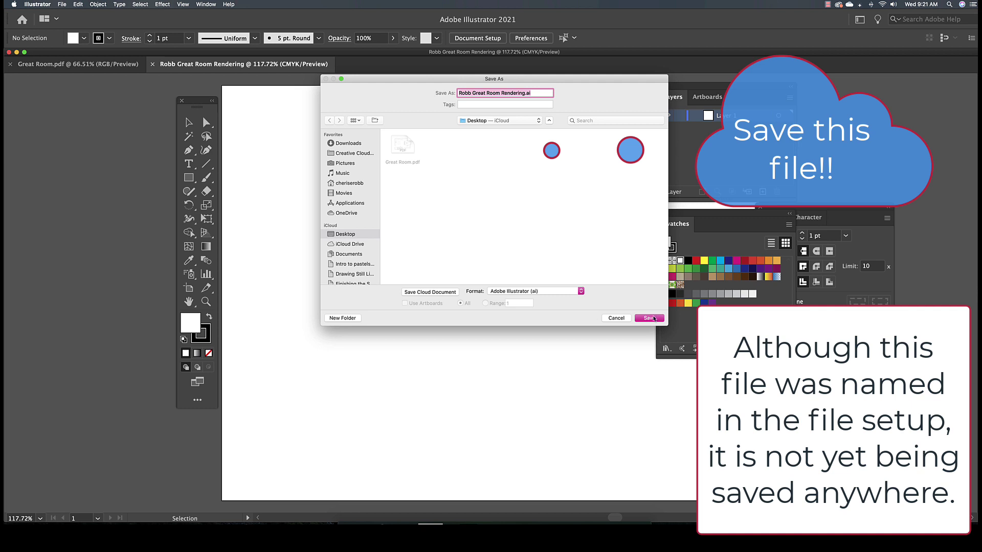
click(649, 318)
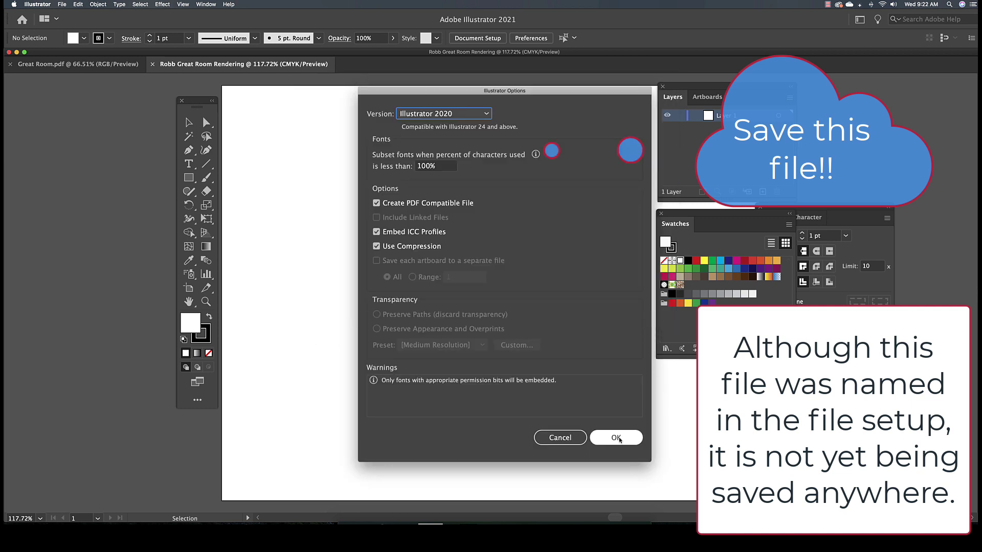
click(616, 438)
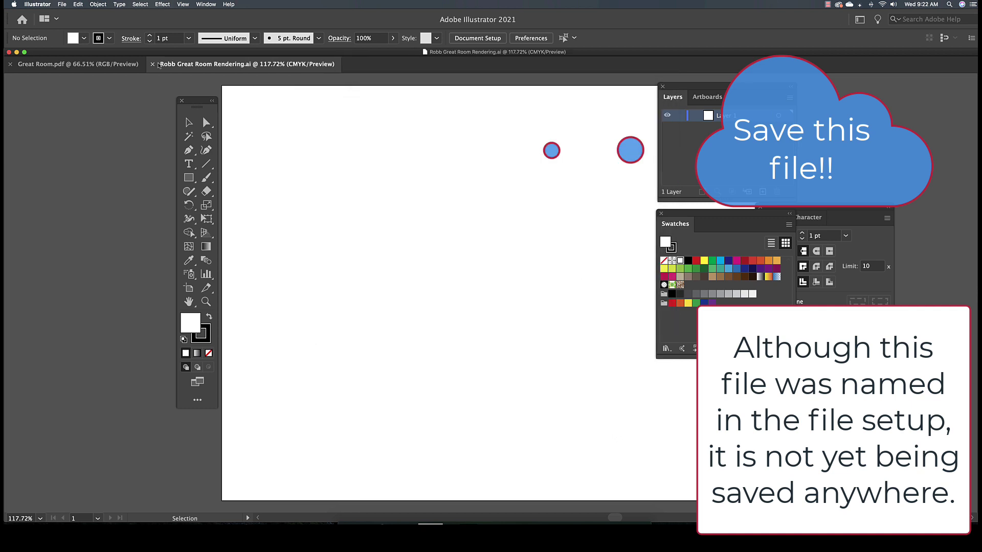
- In the Great Room.pdf document, select the entire plan line work with the Direct Selection tool and group it
click(99, 72)
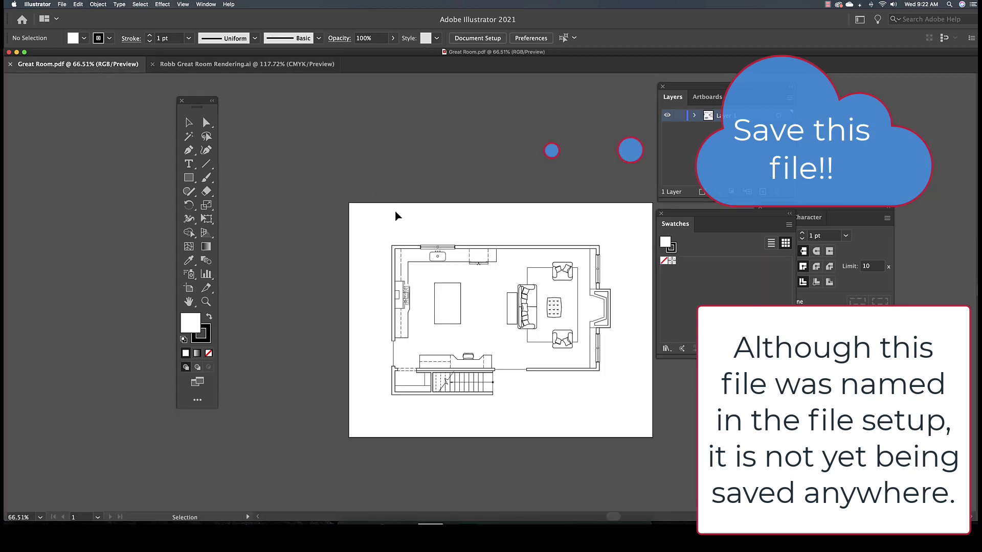
drag(203, 95, 308, 147)
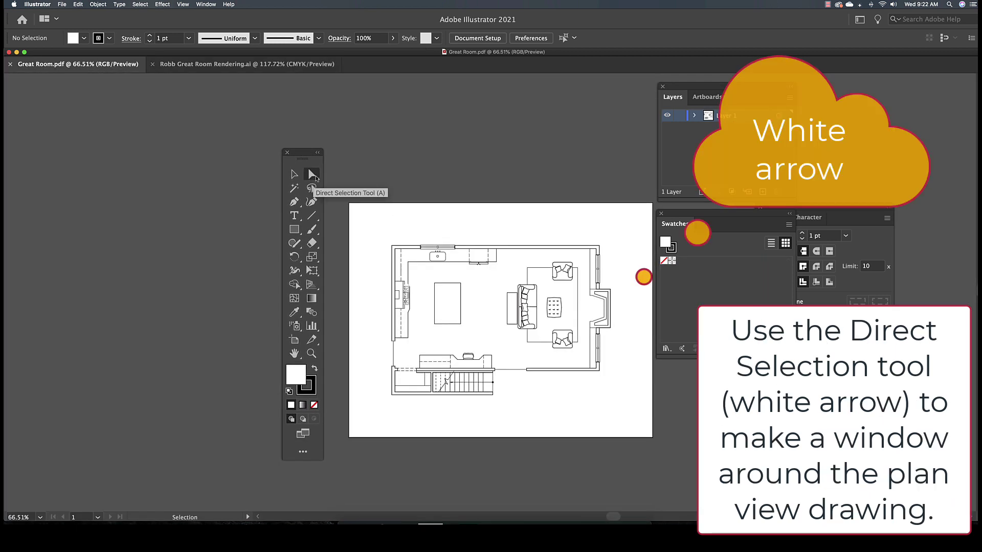
click(312, 175)
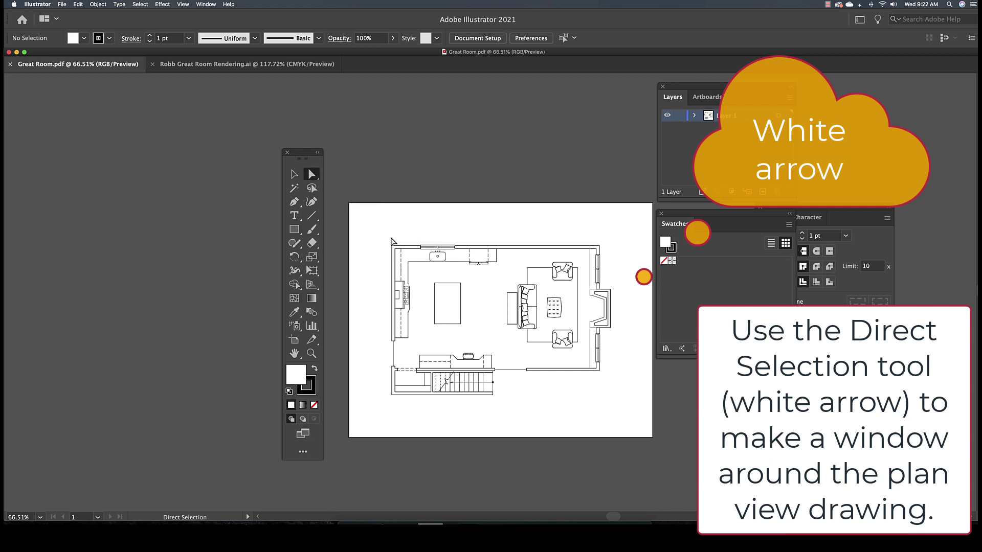
mouse_move(389, 241)
mouse_down()
mouse_move(561, 342)
mouse_move(614, 388)
mouse_move(616, 407)
mouse_up()
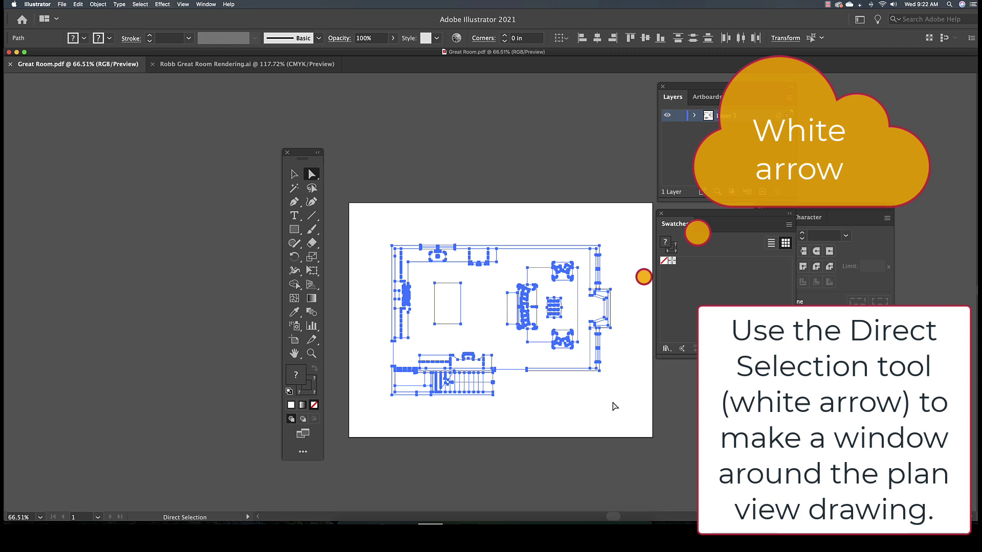
scroll(584, 364, left, 1)
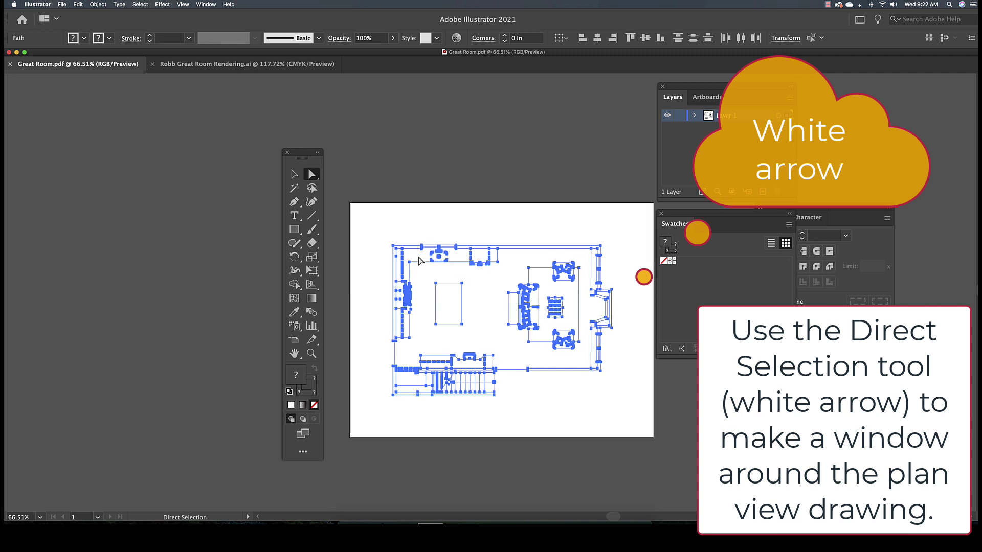
click(103, 6)
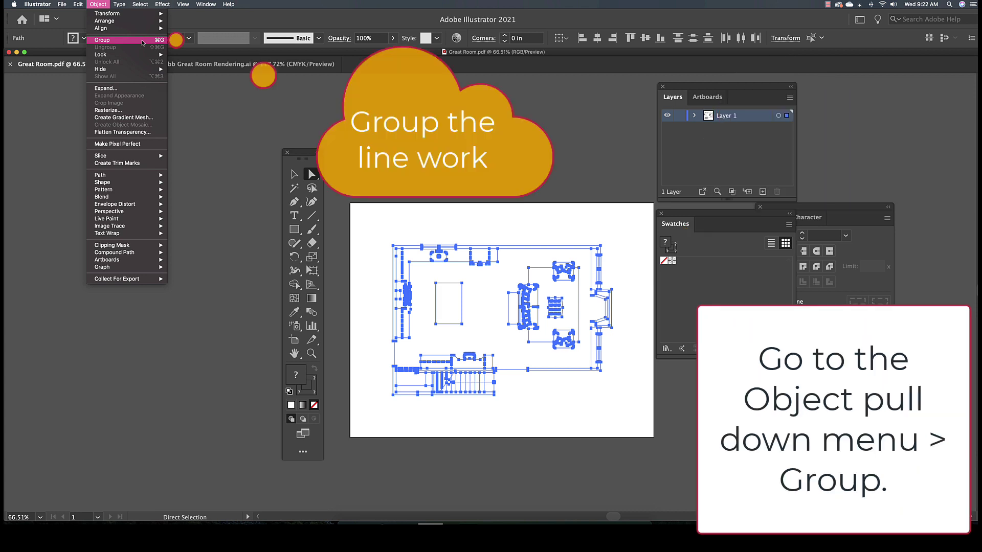
click(142, 42)
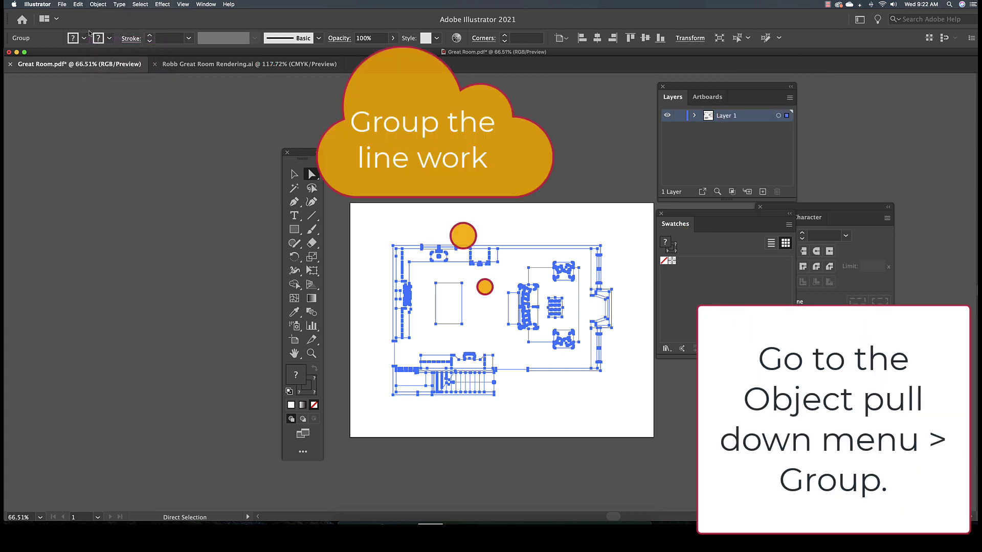
- Copy the grouped plan drawing and paste it in place in the new Great Room Rendering.ai document
click(79, 5)
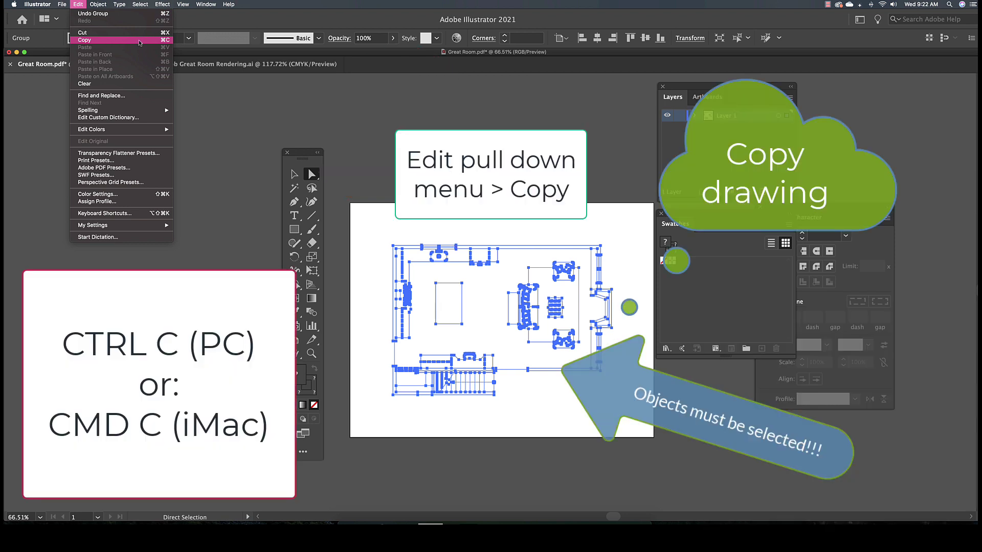
click(139, 40)
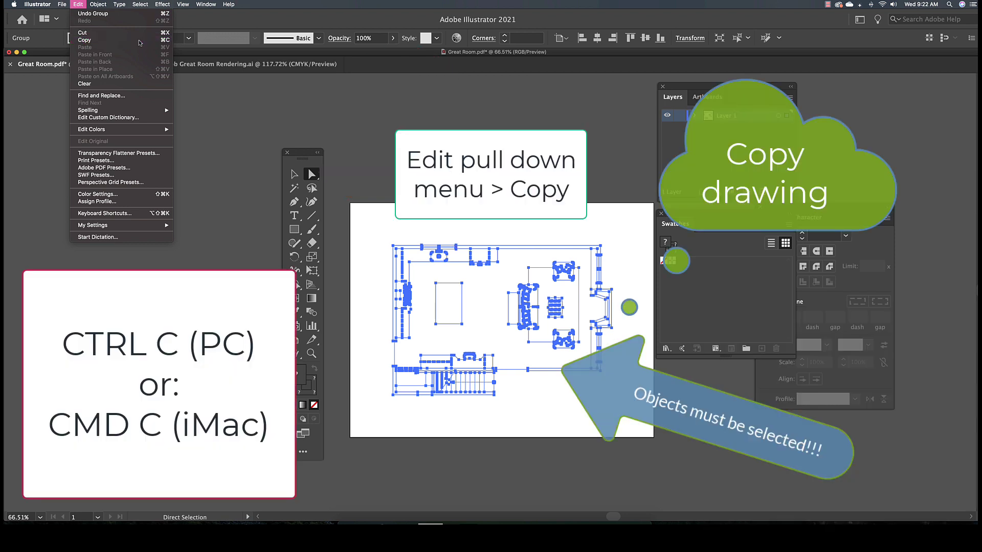
click(272, 68)
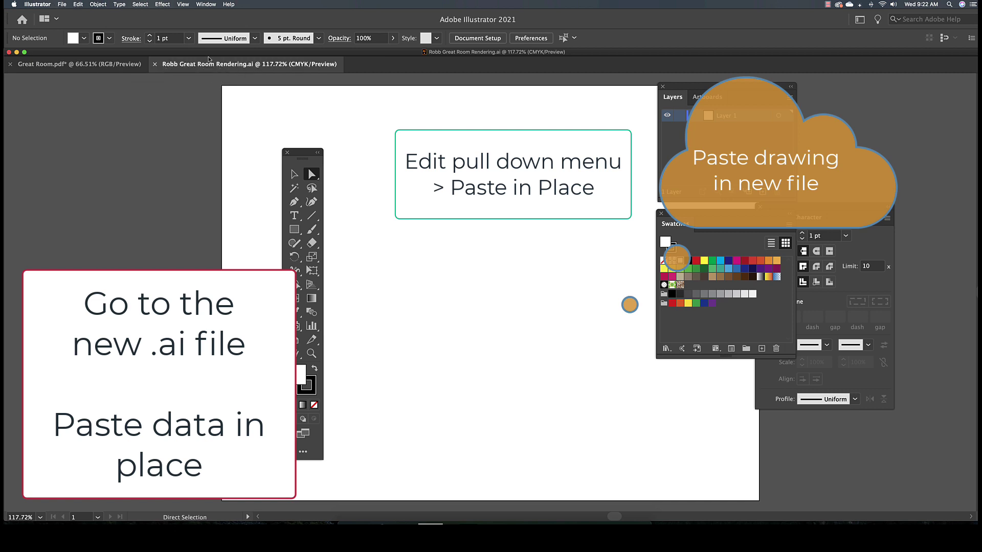
click(78, 5)
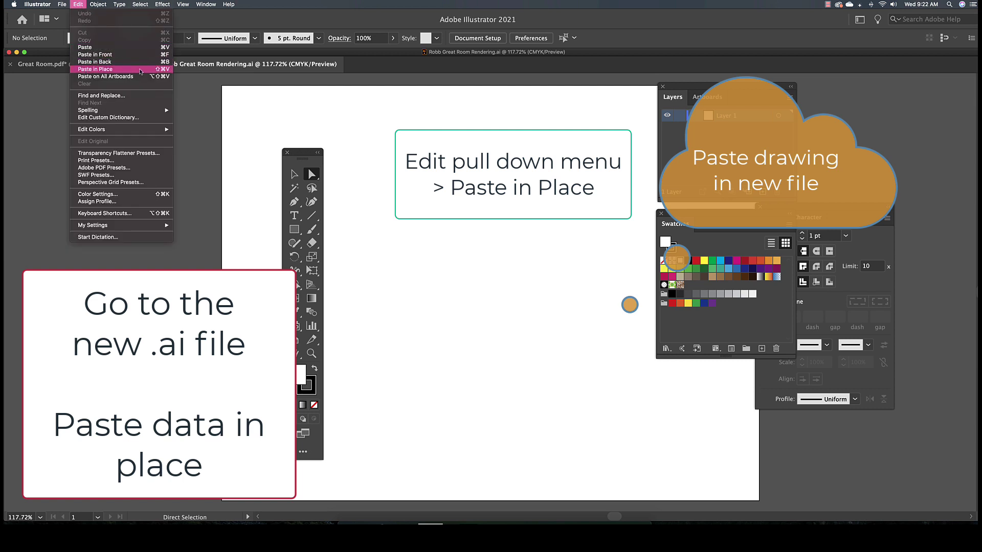
click(141, 69)
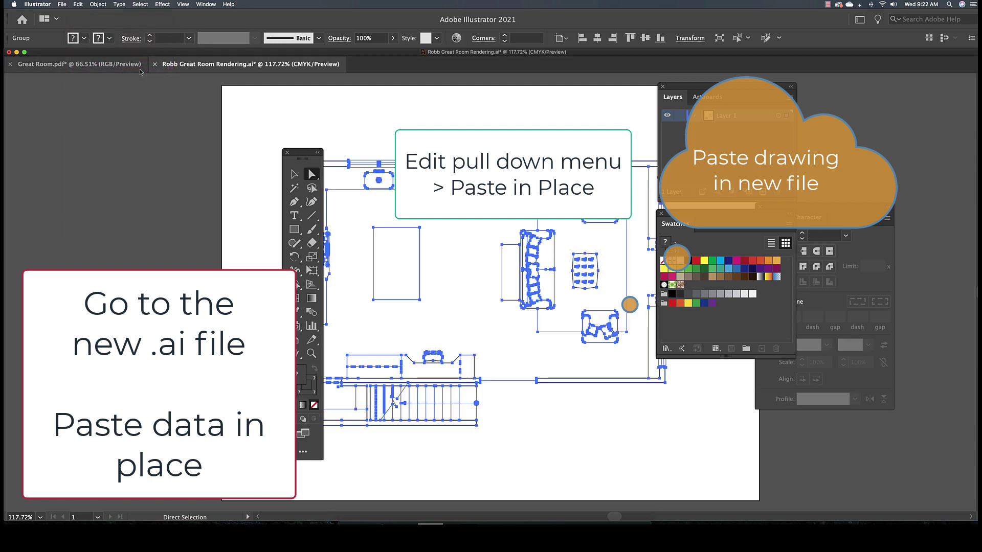
- Move the toolbar, the Layers panel and the Swatches panel clear of the pasted floor plan
drag(317, 154, 259, 148)
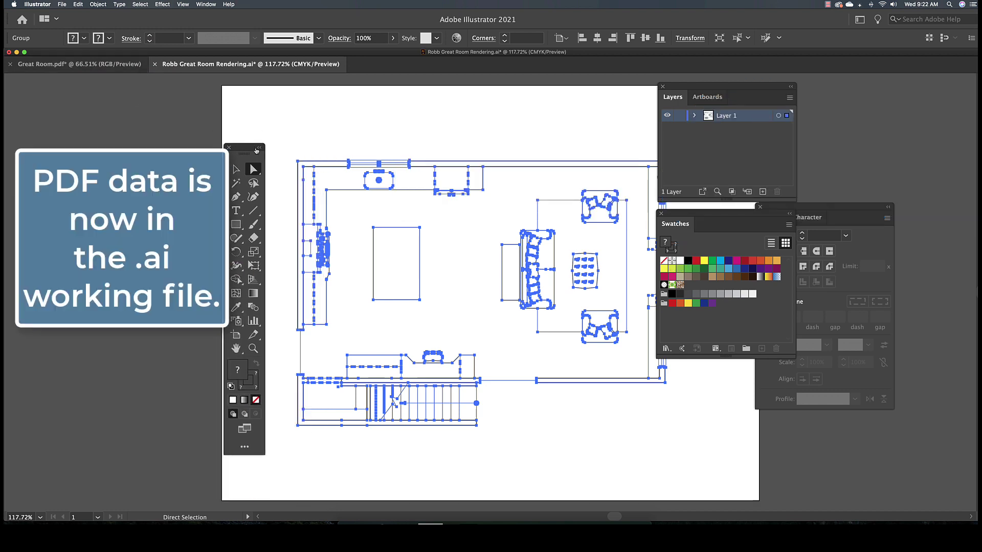
drag(750, 88, 883, 70)
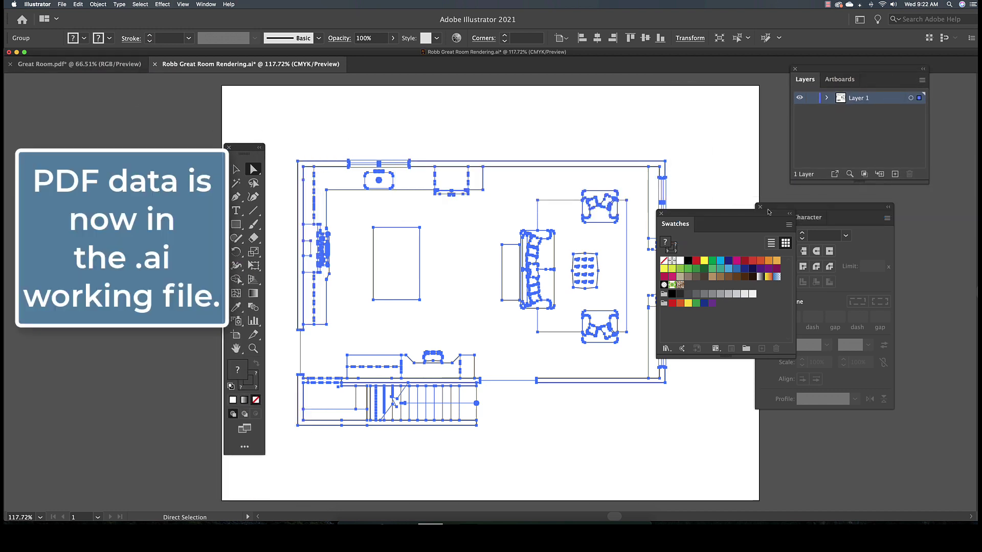
mouse_move(768, 212)
mouse_down()
mouse_move(892, 211)
mouse_move(897, 222)
mouse_up()
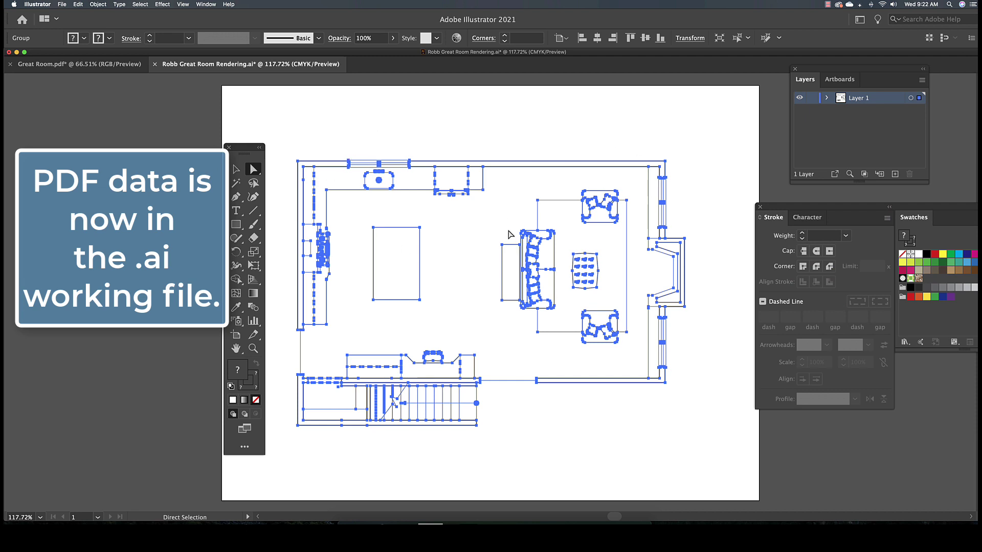
- Make the pasted plan a Live Paint group, switch to the Selection tool and deselect the drawing
click(98, 4)
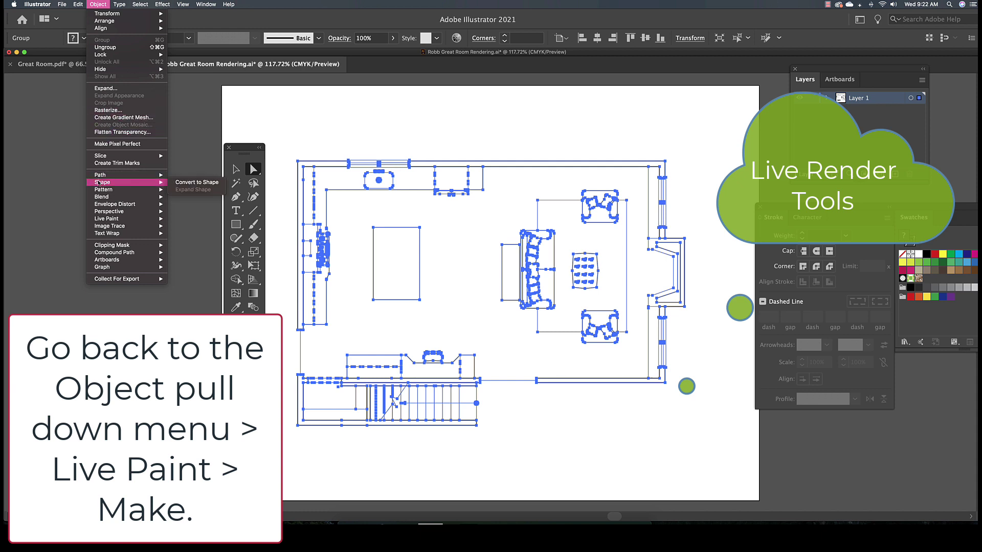
mouse_move(100, 218)
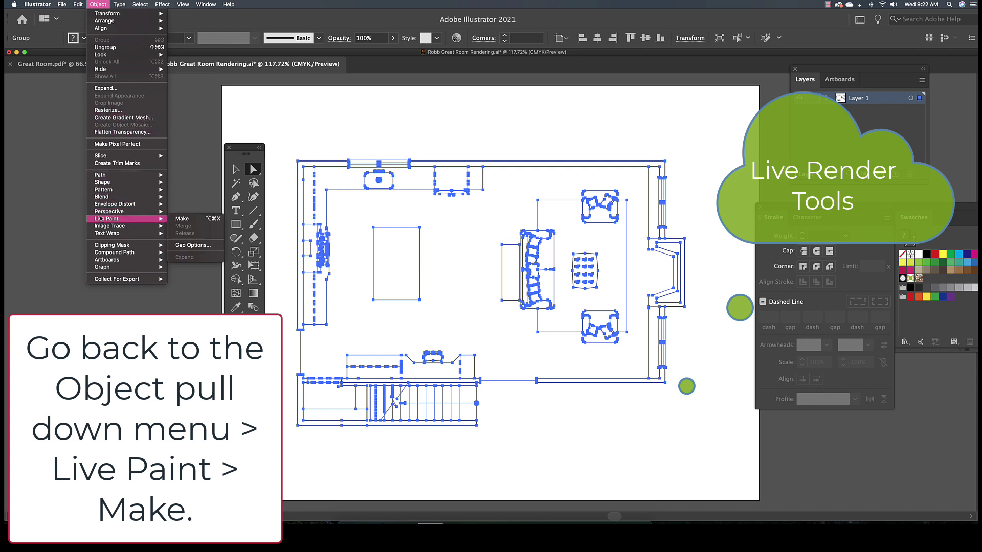
click(202, 221)
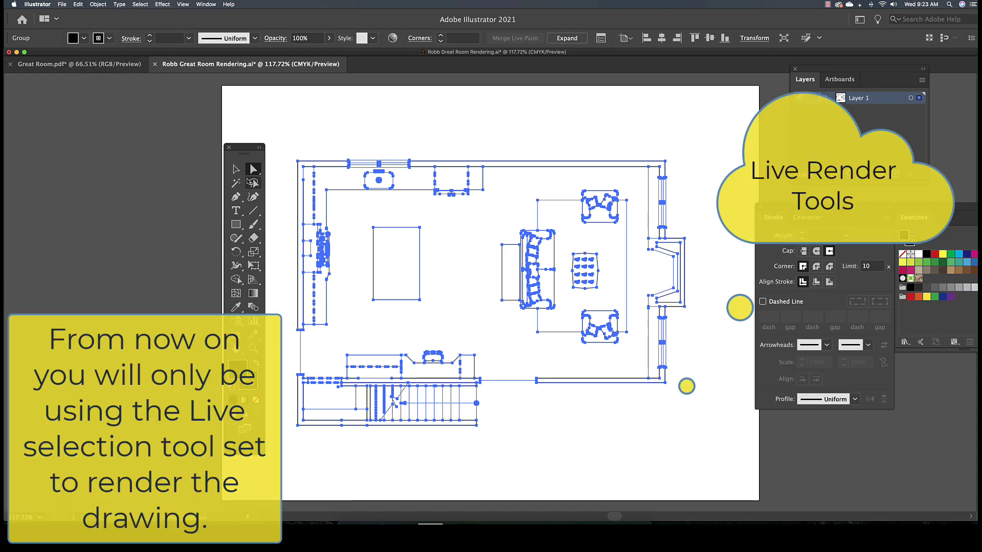
click(235, 169)
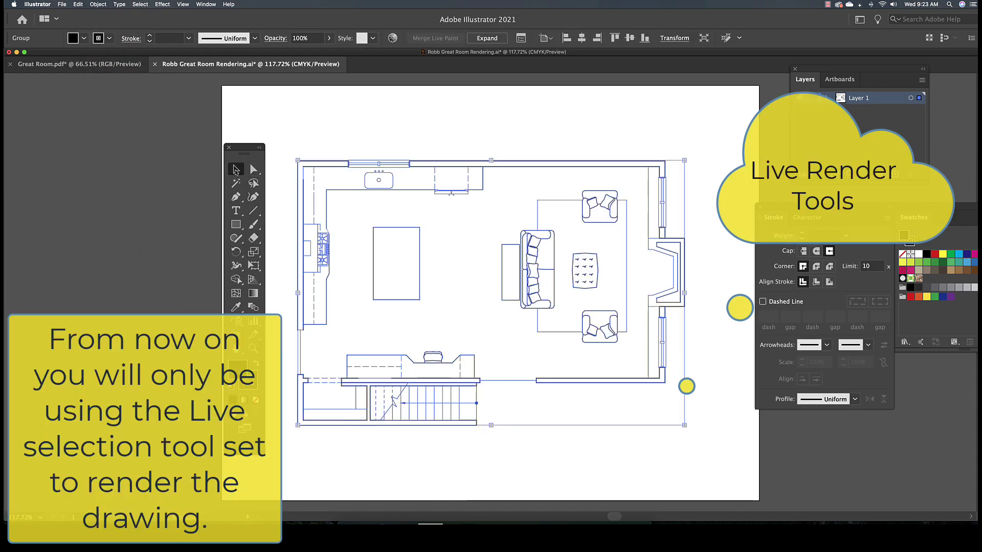
click(294, 123)
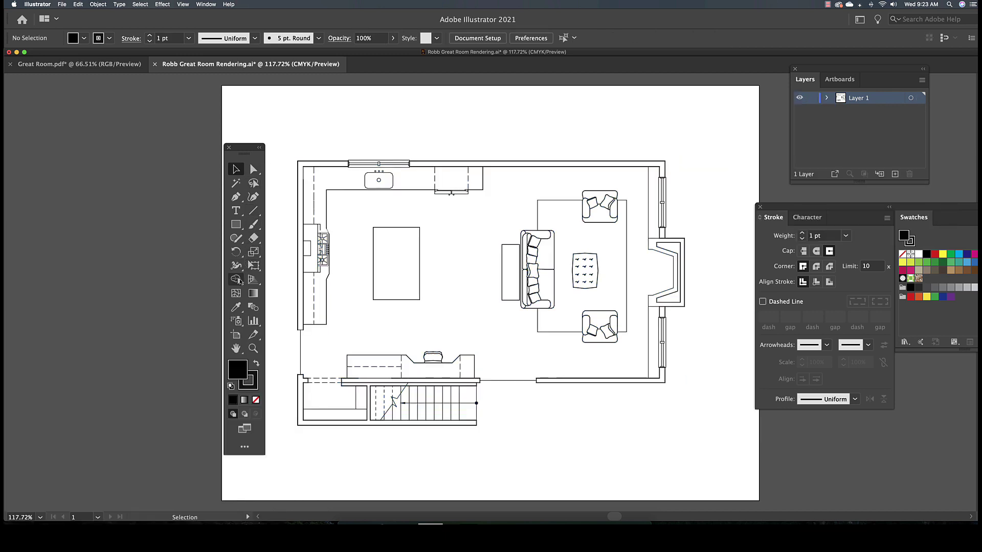
- Tear off the Shape Builder and Live Paint tools as a floating strip above the plan and activate the Live Paint Selection Tool
click(237, 280)
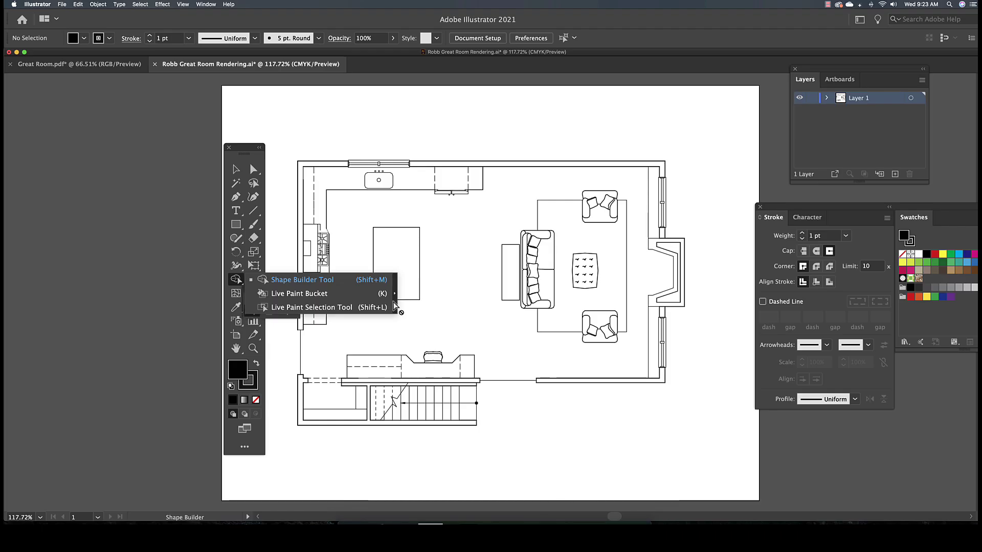
click(397, 302)
drag(274, 290, 377, 113)
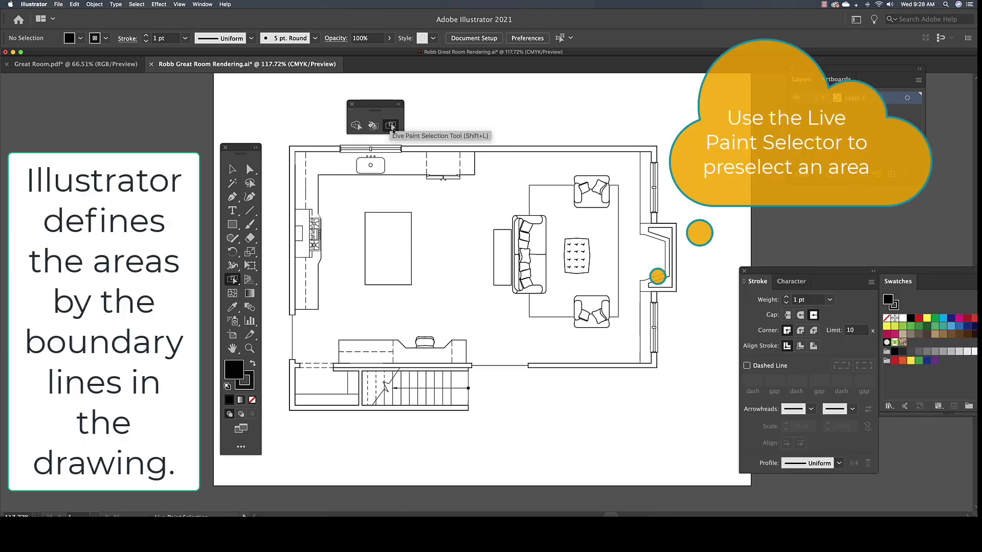
click(387, 126)
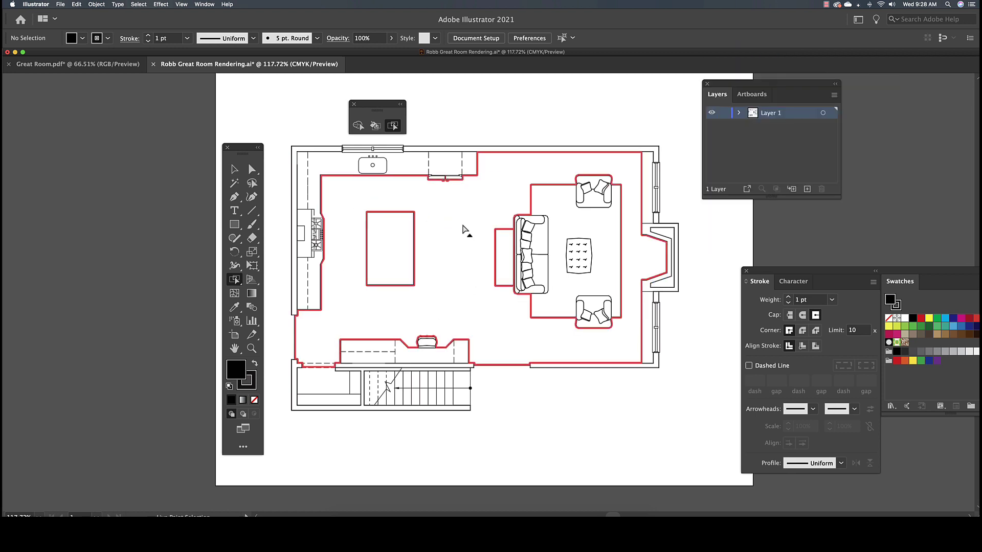
- Try a brown swatch on the plan's main floor area, repositioning the Stroke and Swatches panels to reach the colors
click(483, 223)
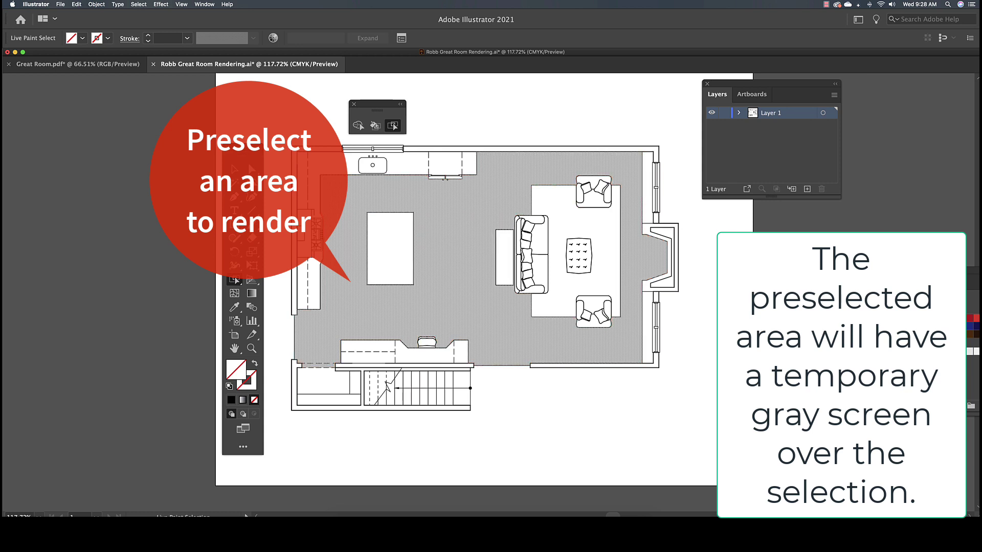
mouse_move(839, 270)
mouse_down()
mouse_move(678, 224)
mouse_move(735, 226)
mouse_up()
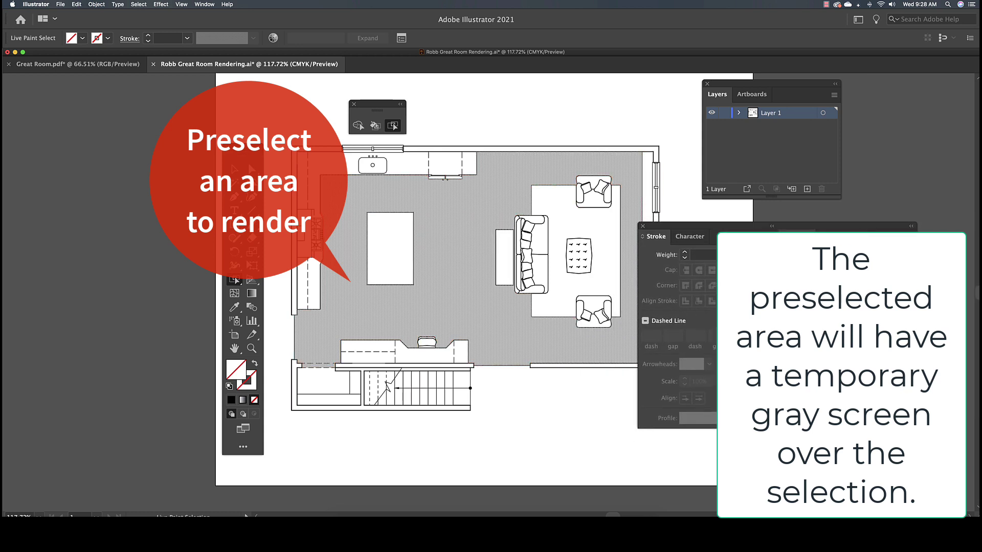
click(835, 293)
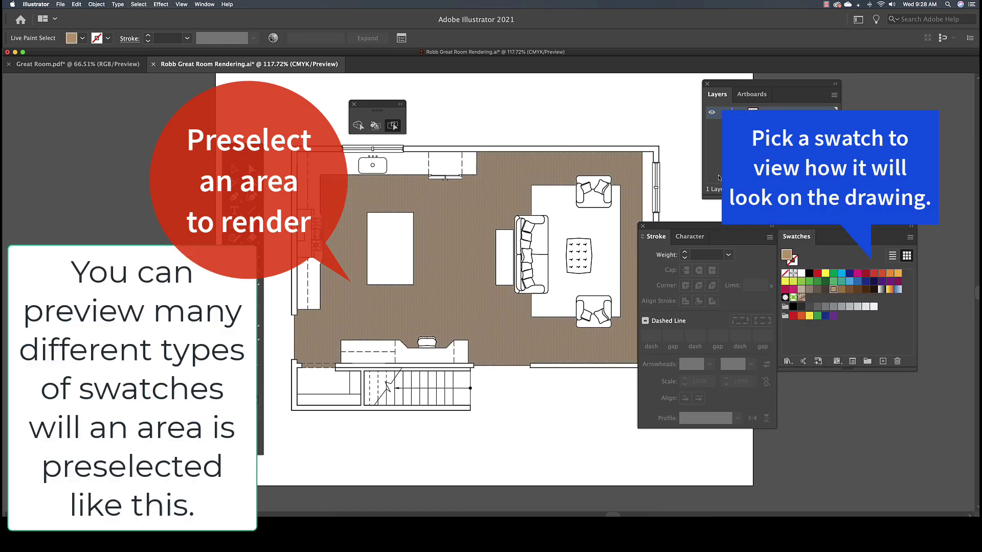
click(689, 186)
mouse_move(703, 228)
mouse_down()
mouse_move(807, 235)
mouse_move(791, 241)
mouse_up()
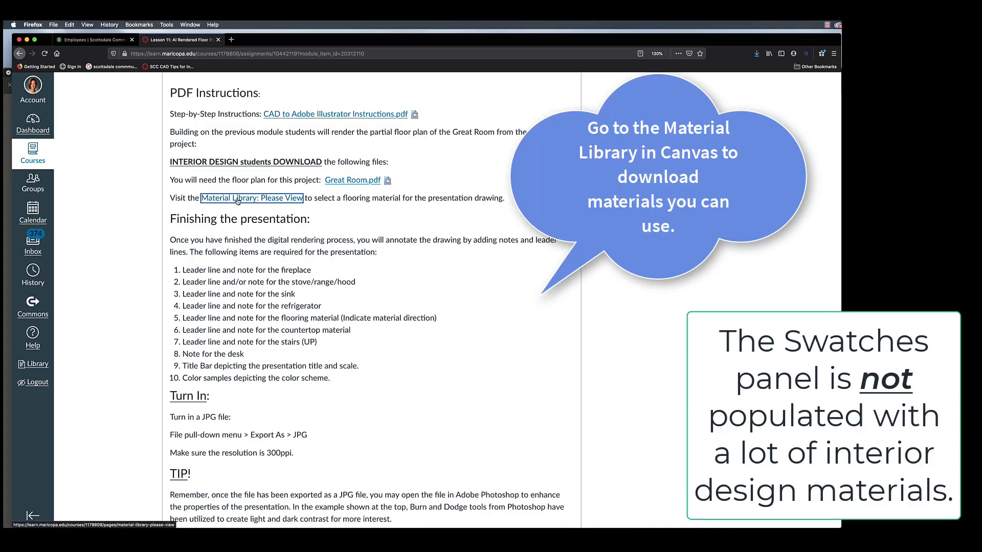
- Switch to the Canvas course in Firefox and browse the Material Library page's Wood and Tiles lists
click(238, 199)
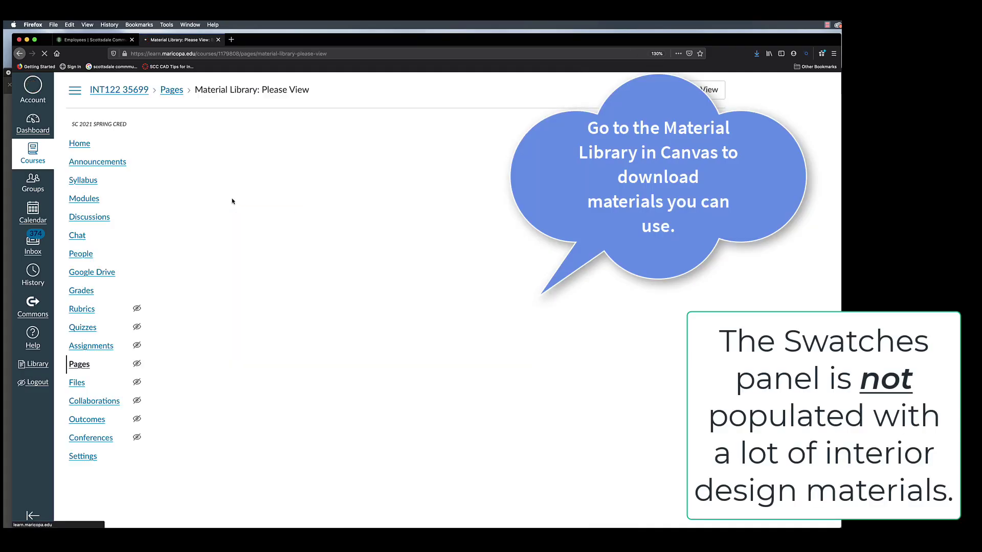
scroll(307, 230, down, 5)
scroll(308, 233, down, 3)
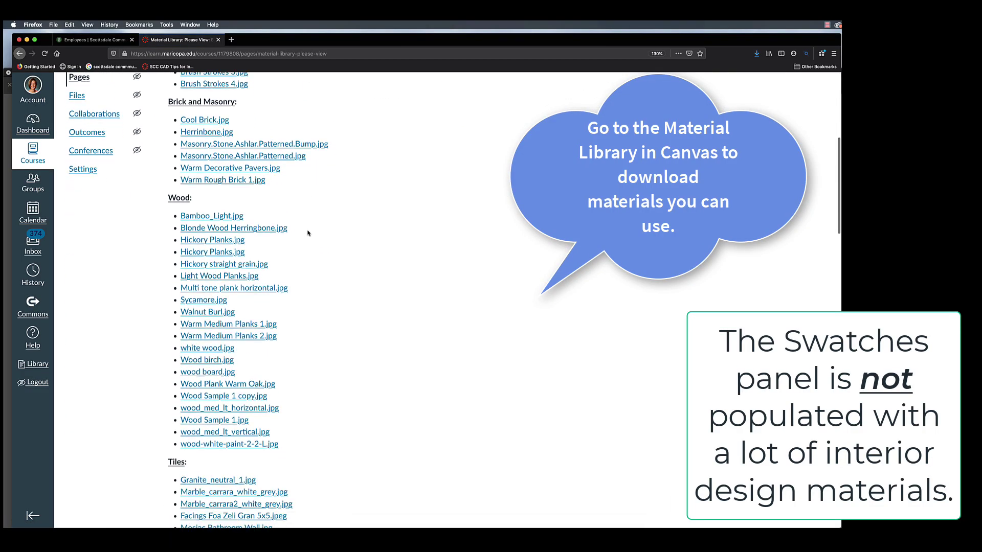
scroll(307, 233, down, 3)
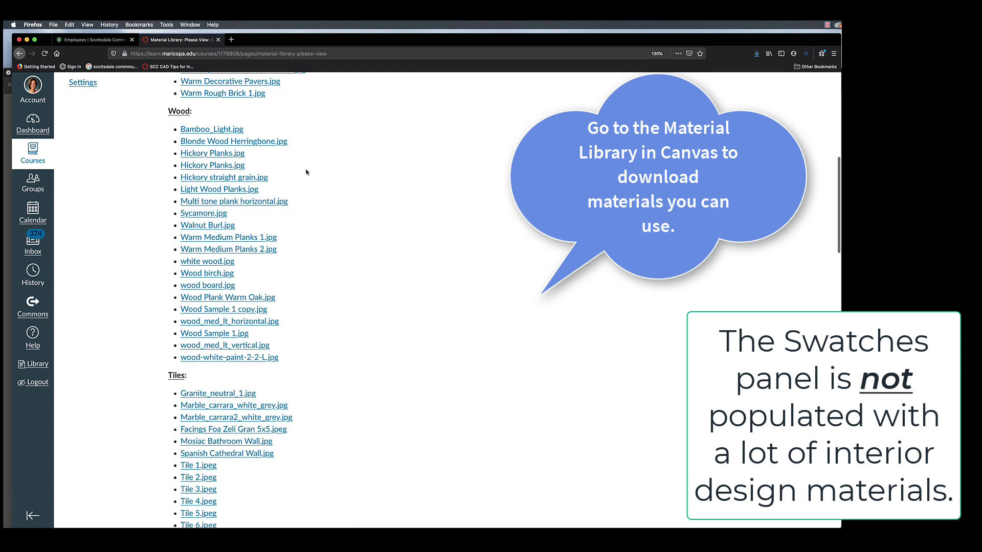
- Open Hickory Planks.jpg and Light Wood Planks.jpg from the Wood list with Preview to examine the materials
click(207, 168)
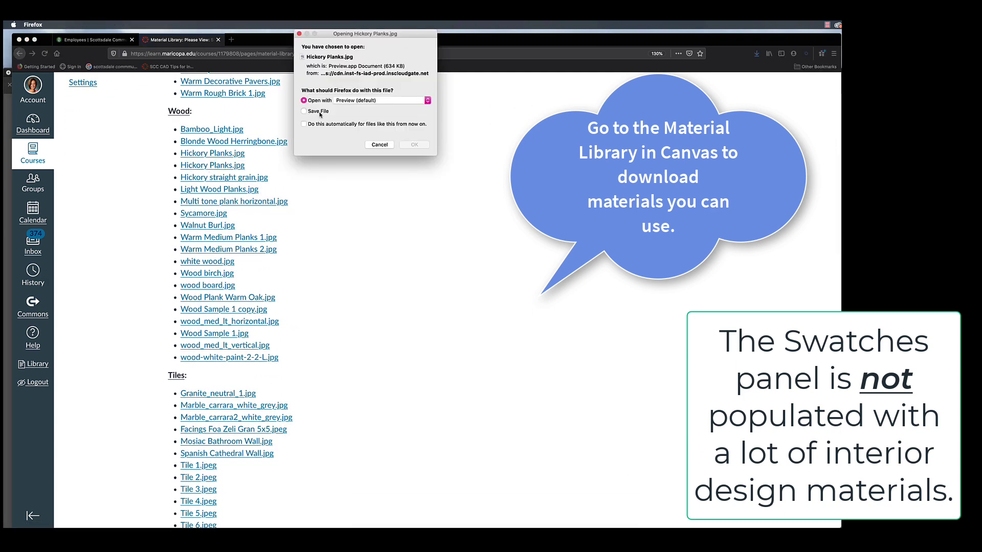
click(410, 143)
click(9, 35)
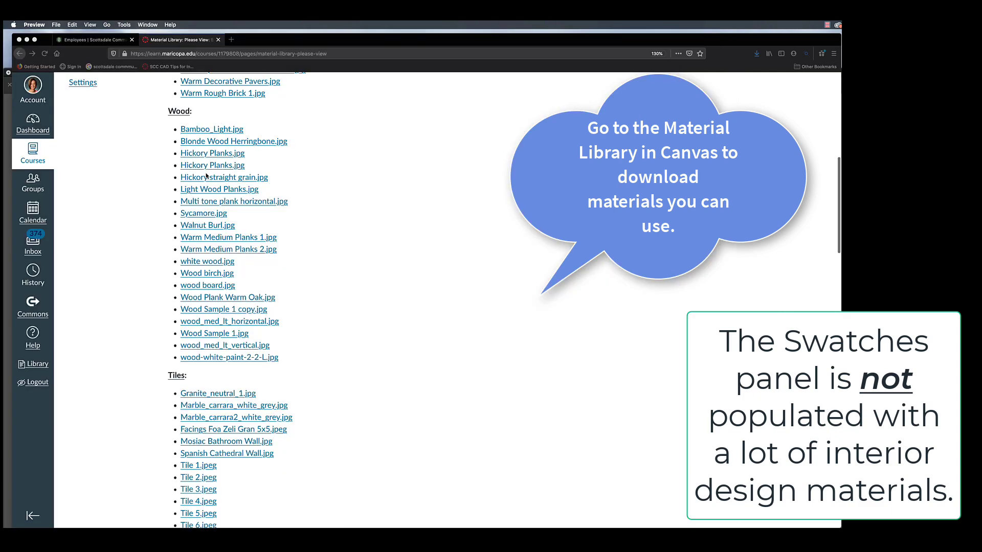
click(215, 189)
click(409, 144)
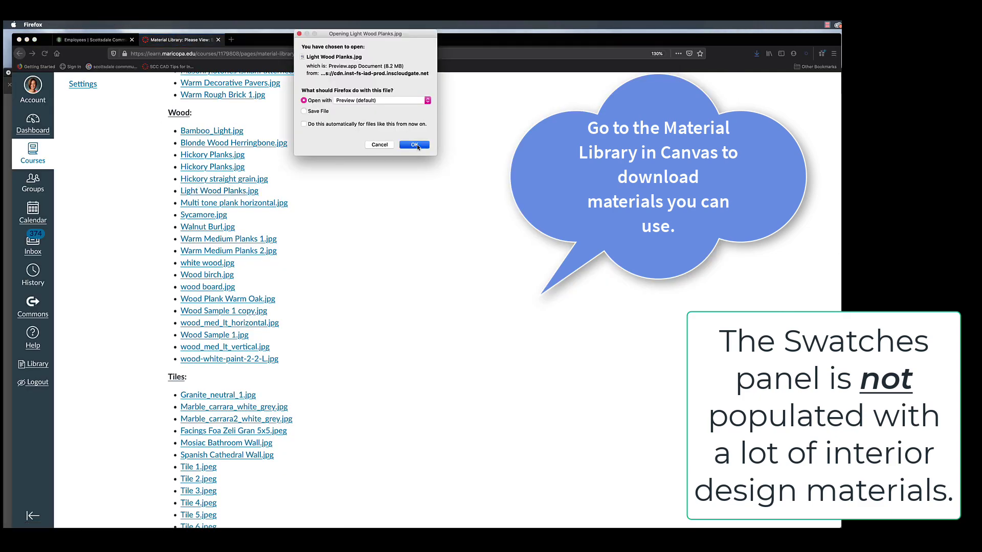
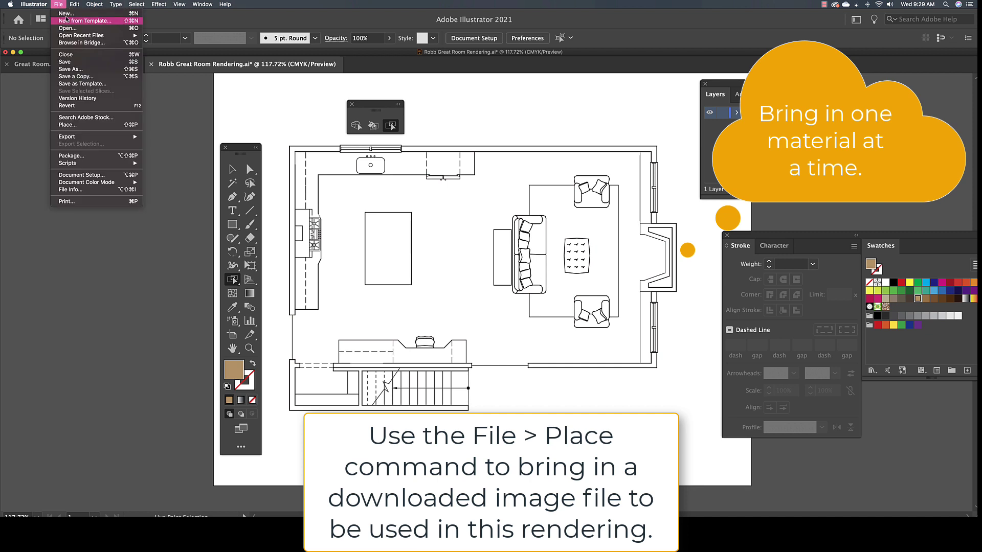
- Place Light Wood Planks.jpg on the plan, sizing it from the upper-left counter corner down across the kitchen area
click(78, 126)
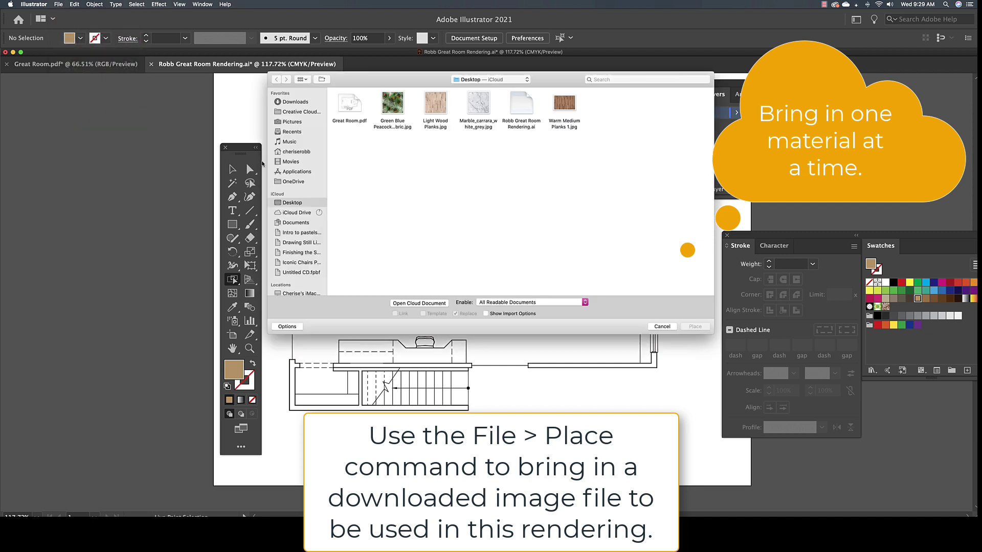
click(430, 109)
click(695, 327)
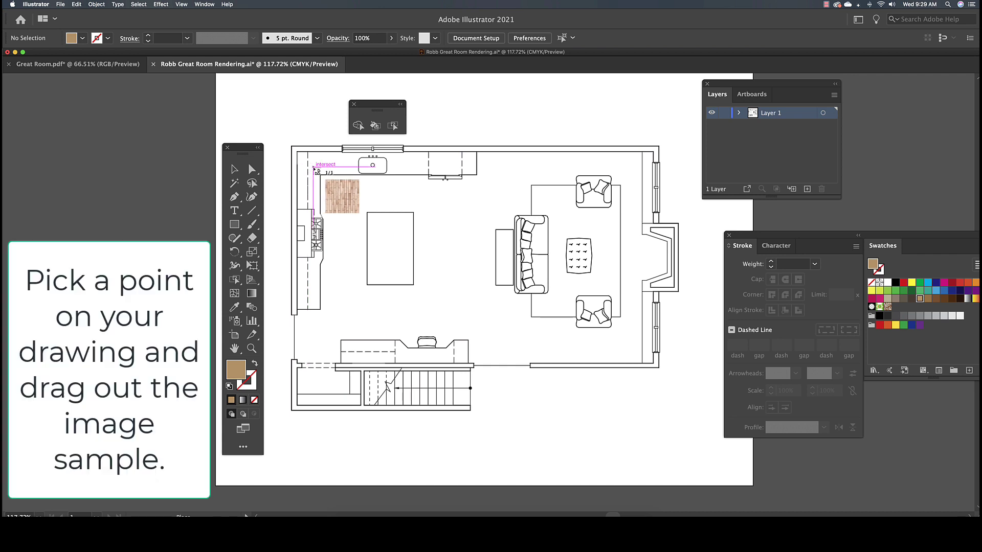
mouse_move(313, 167)
mouse_down()
mouse_move(465, 272)
mouse_move(598, 393)
mouse_up()
key(shift+l)
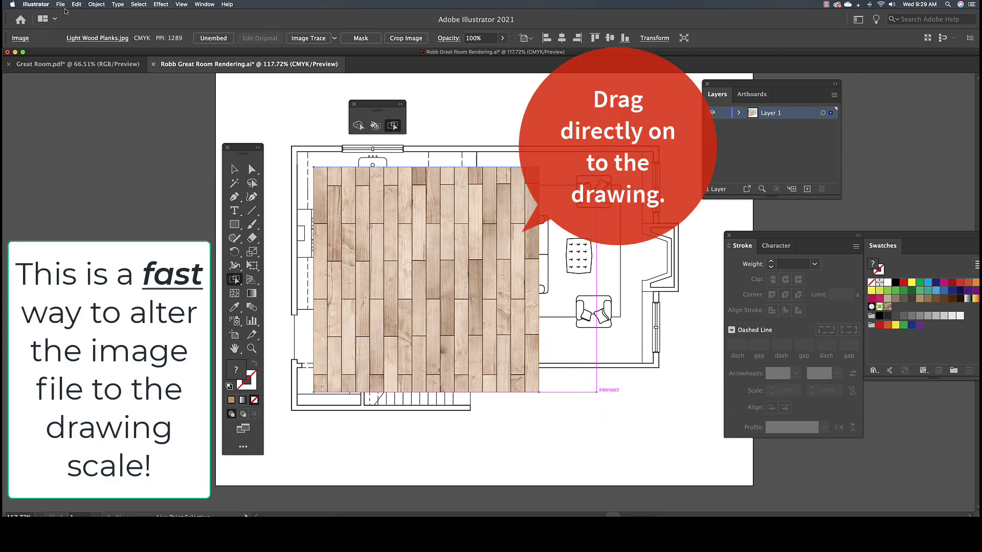
- Rotate the placed planks image by 90° and shrink it to a flatter rectangle ending at the sofa
click(95, 5)
mouse_move(159, 15)
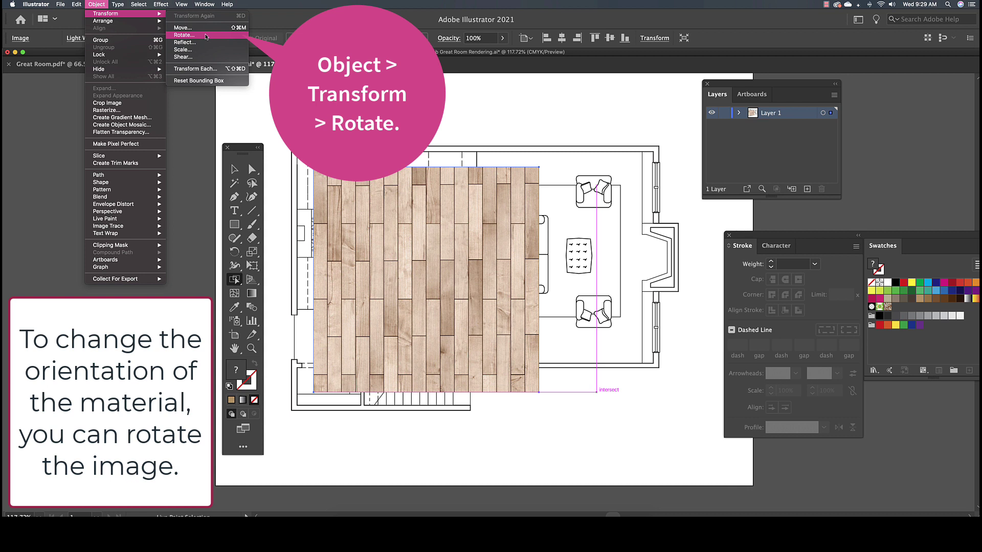
click(206, 36)
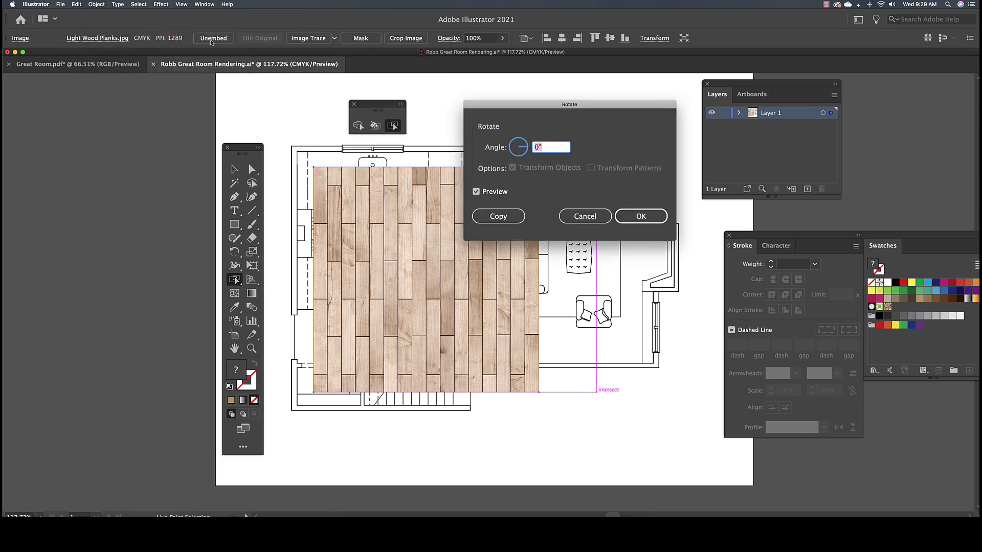
text(90)
key(Return)
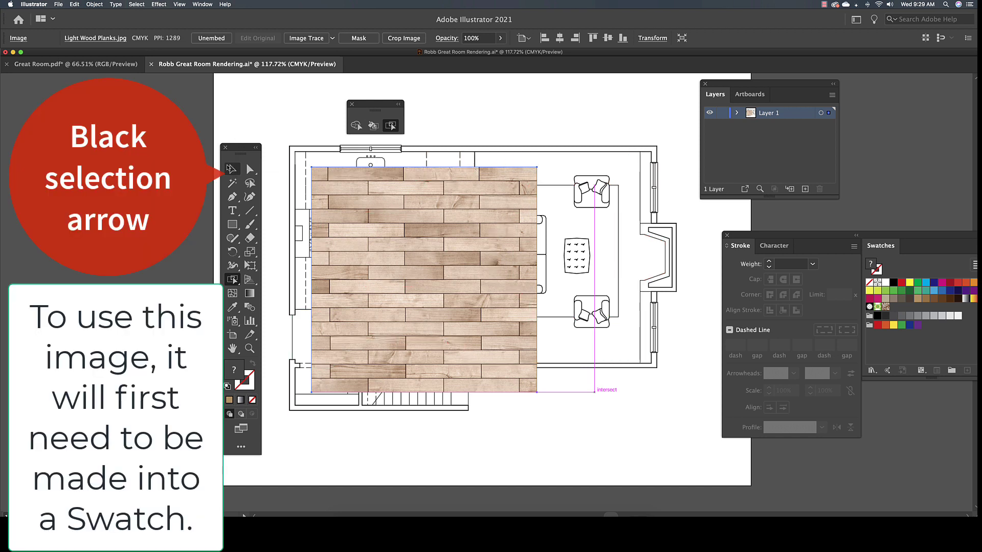
click(232, 169)
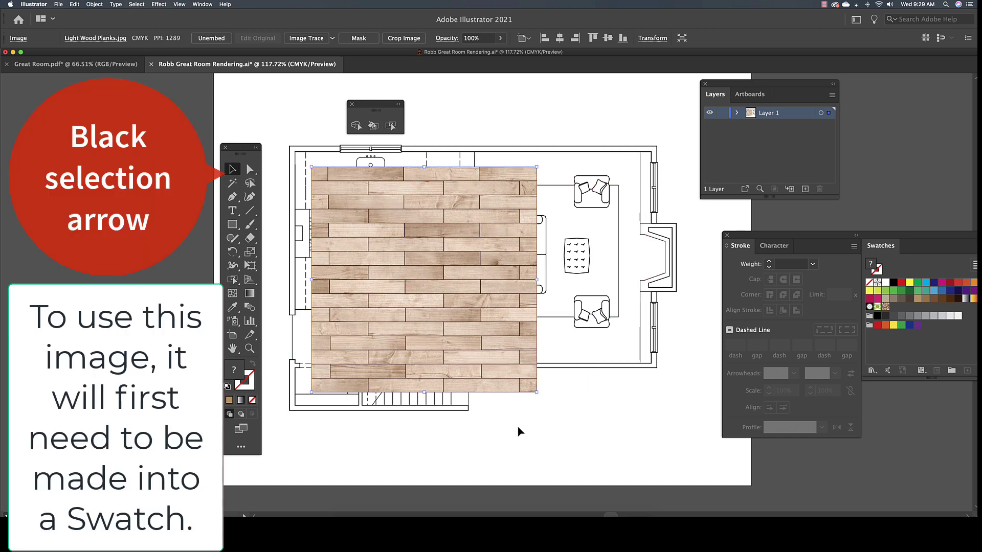
drag(538, 394, 516, 293)
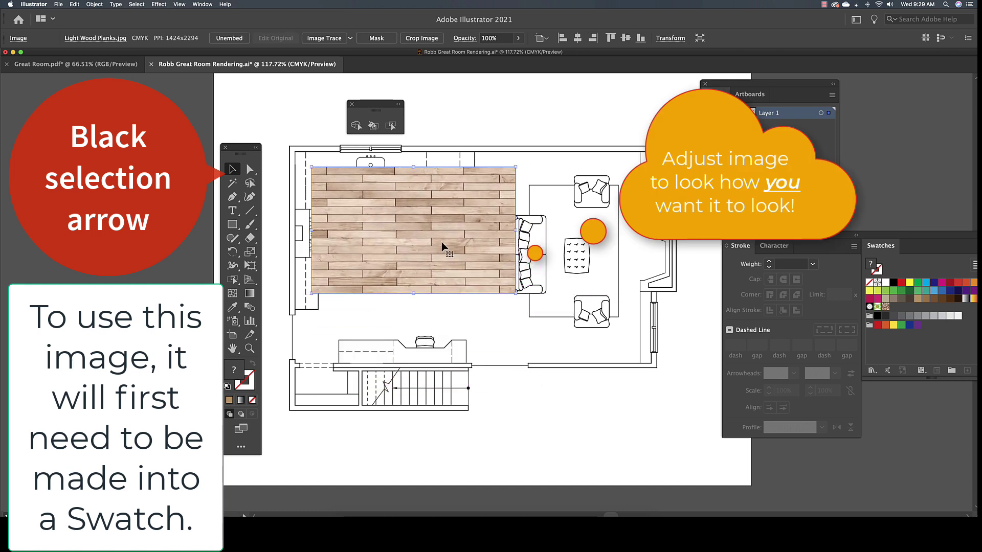
- Detach the Swatches panel from the Stroke panel, expand it and position it over the seating area beside the image
drag(902, 236, 829, 252)
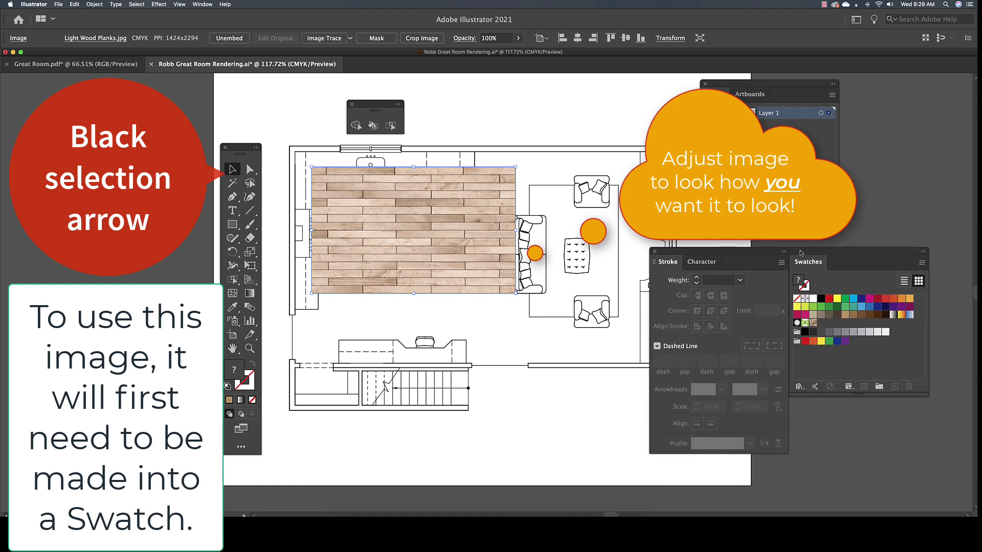
click(924, 251)
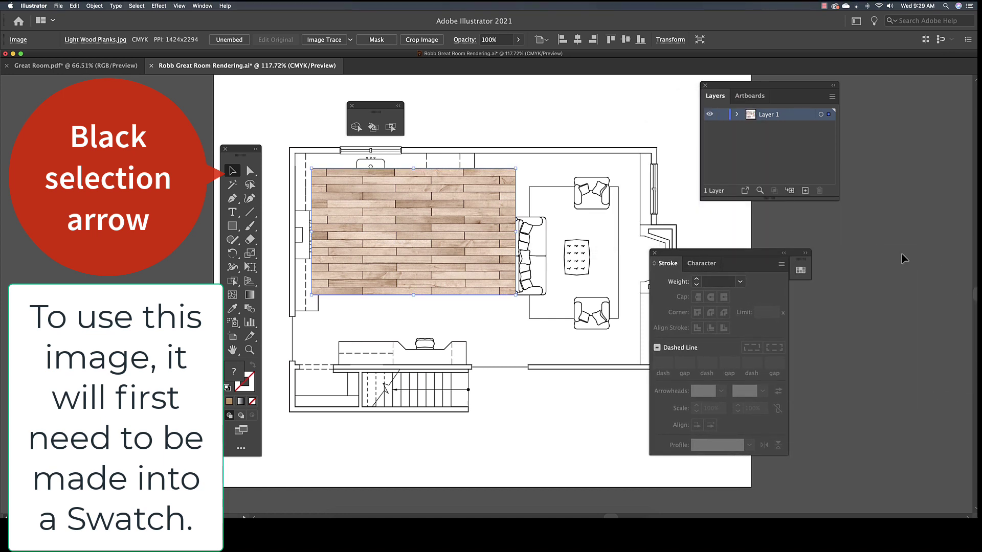
mouse_move(805, 263)
mouse_down()
mouse_move(881, 308)
mouse_move(484, 256)
mouse_up()
drag(683, 254, 833, 242)
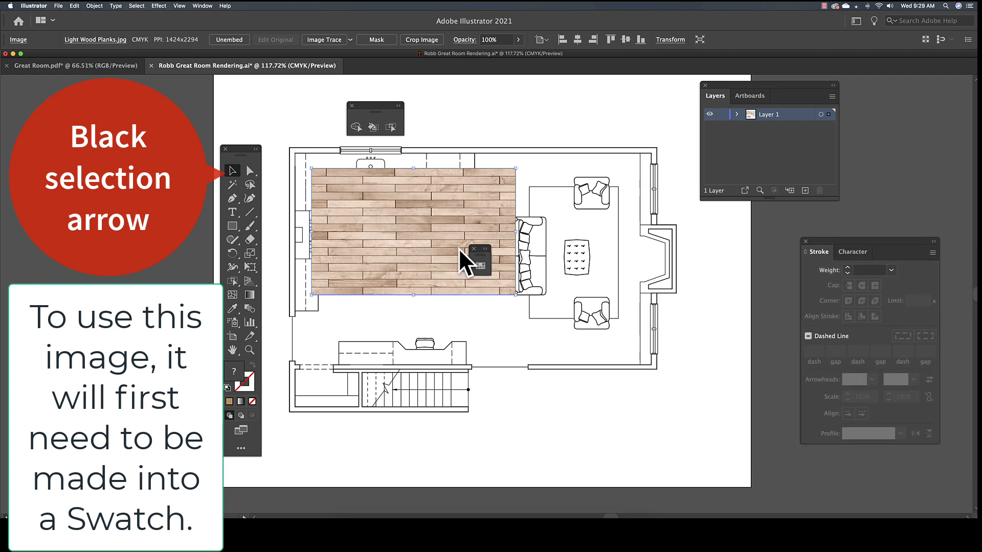
double_click(482, 251)
drag(499, 254, 597, 213)
- Add the planks image to the Swatches panel, then move the image to the gray scratch area beside the artboard and deselect it
drag(407, 260, 631, 273)
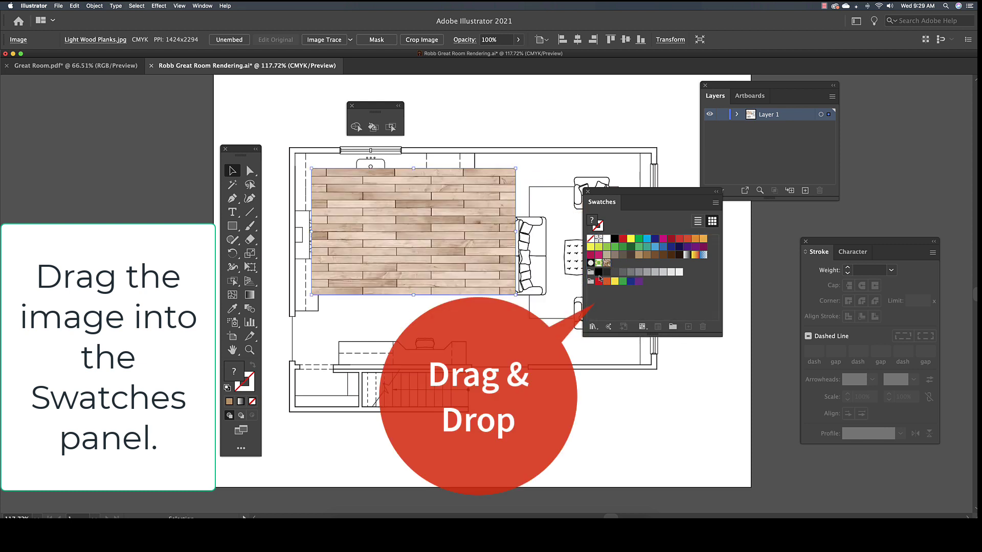
drag(457, 241, 648, 266)
drag(480, 265, 130, 236)
click(155, 337)
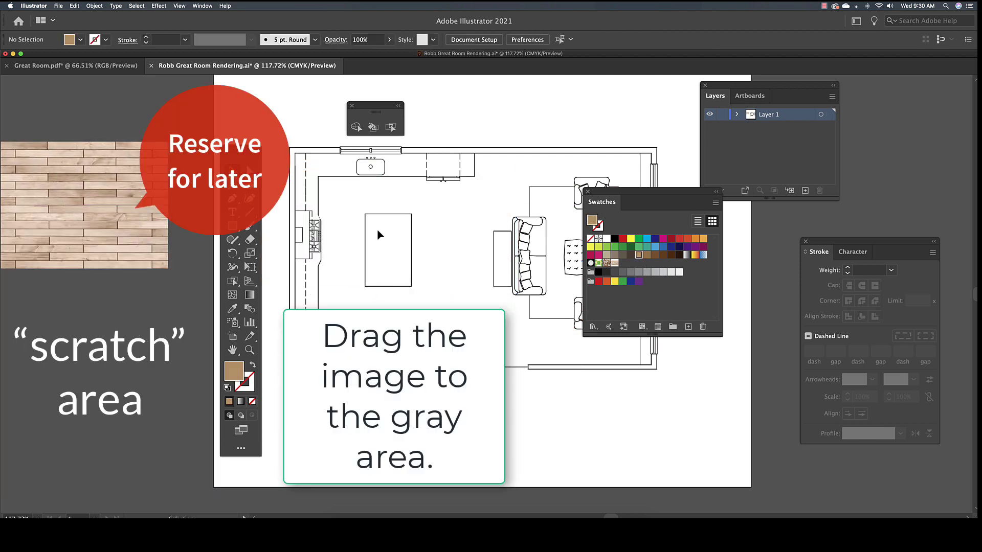
- Move the Swatches panel clear of the seating area and fill the great room's main floor with the new horizontal plank swatch
drag(611, 193, 696, 212)
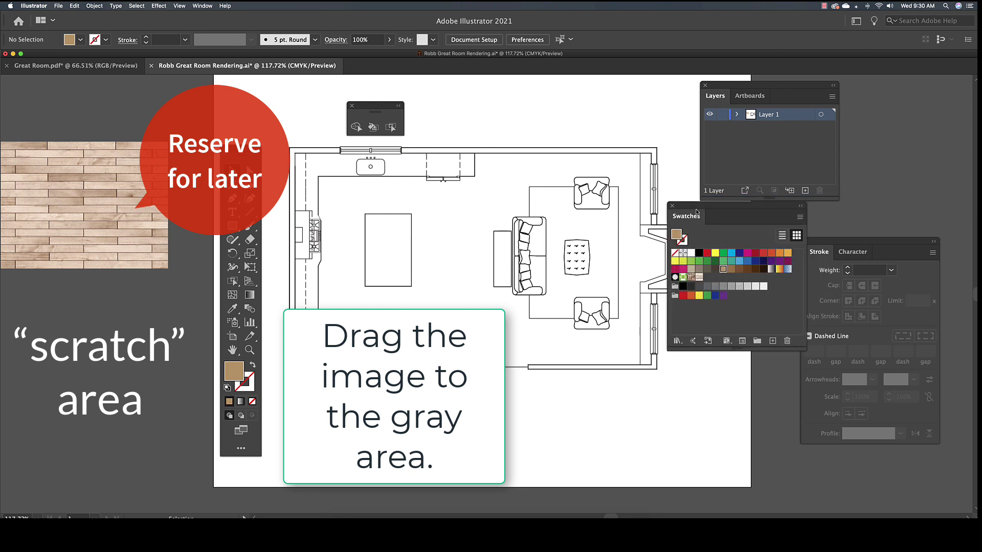
click(392, 126)
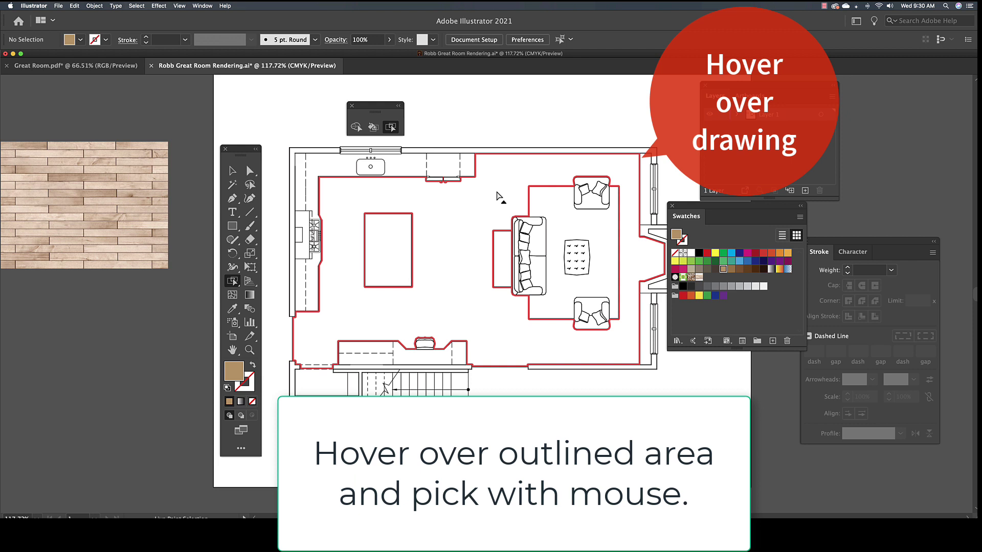
click(498, 196)
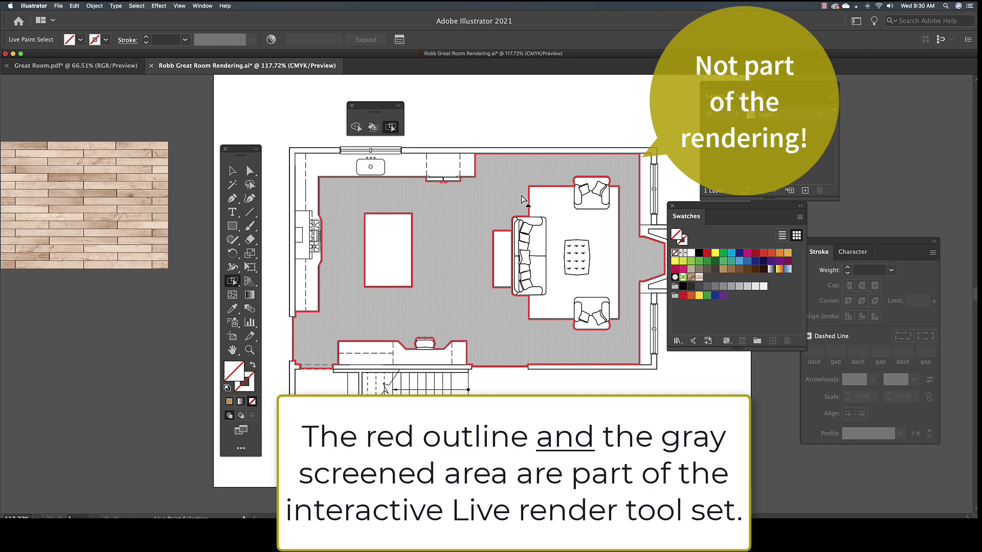
click(699, 277)
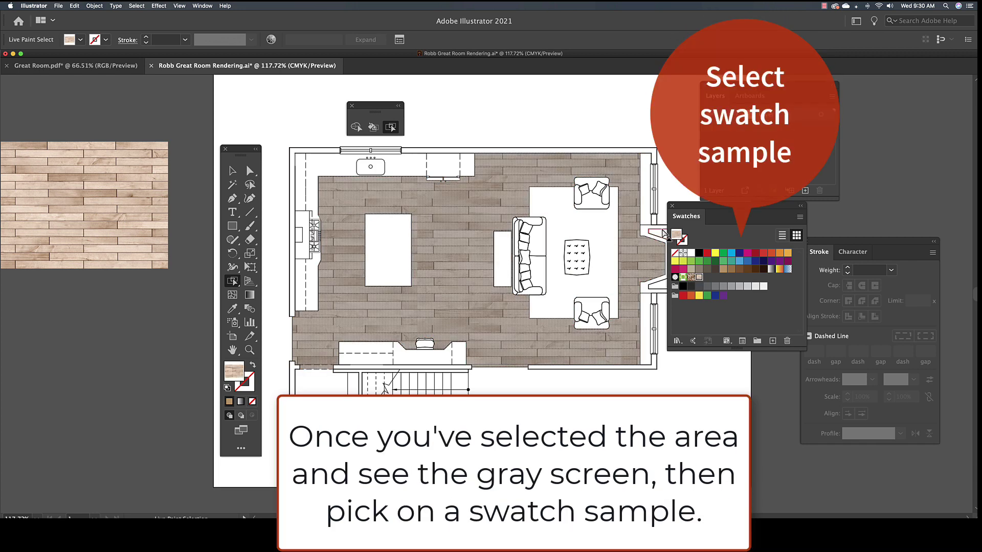
- Fill the pantry floor with the same horizontal plank swatch and deselect everything
click(340, 386)
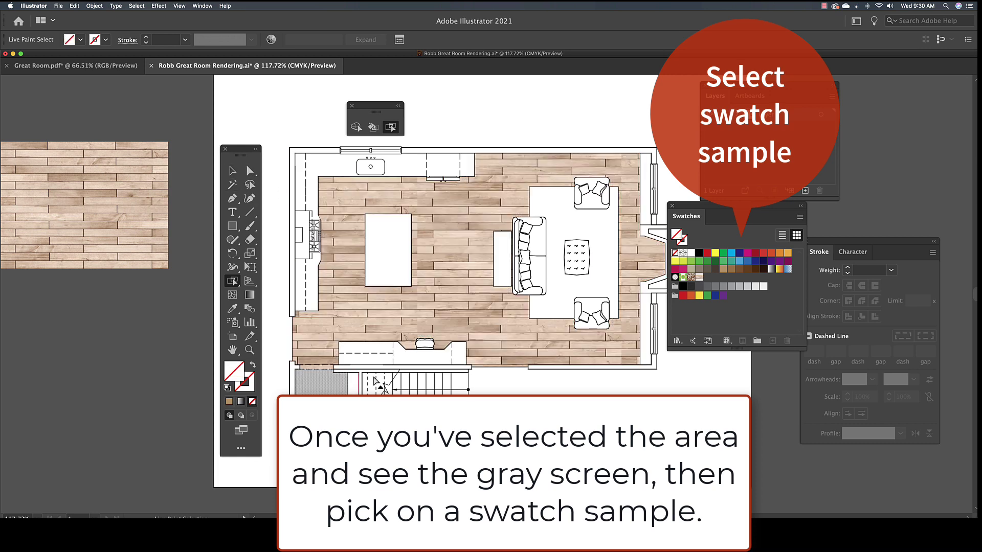
click(699, 276)
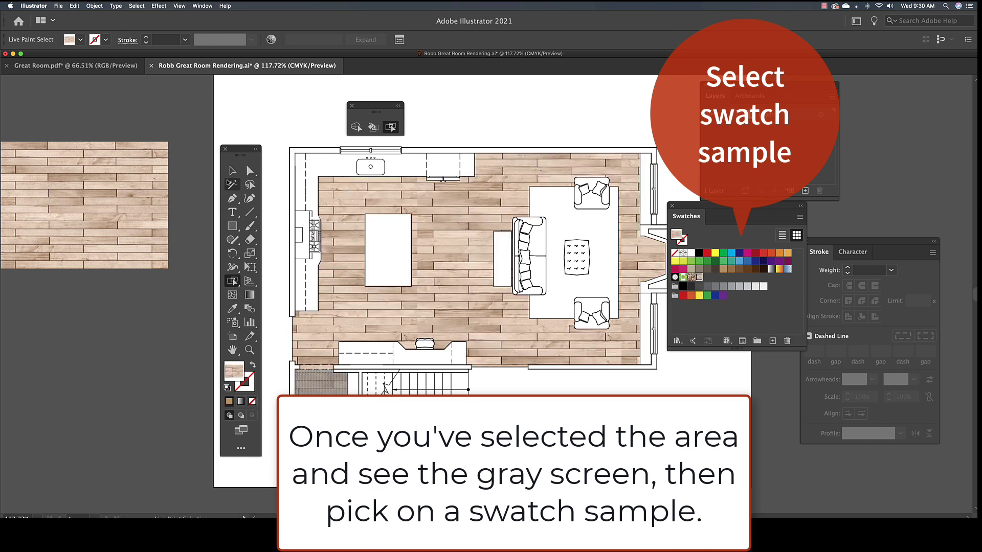
key(v)
click(499, 116)
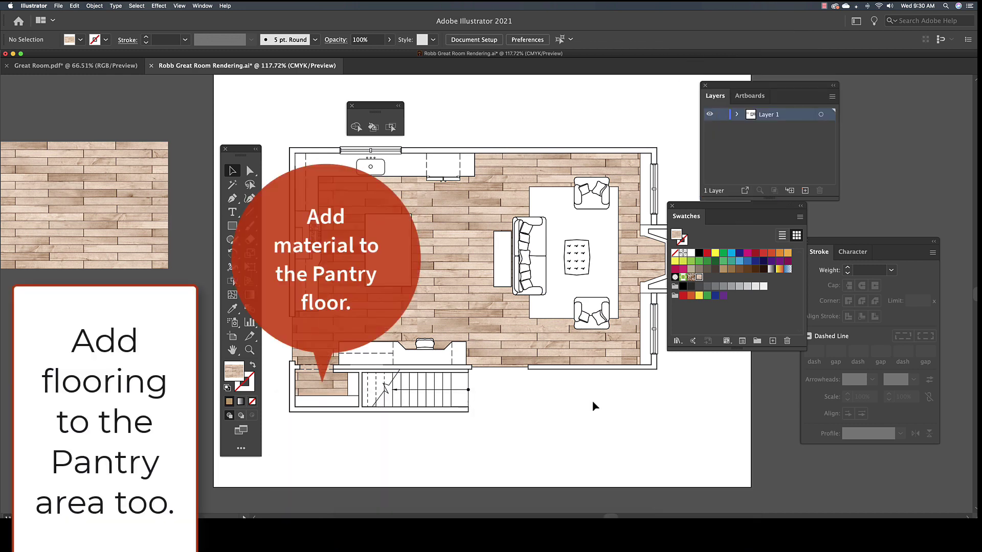
- Rotate the planks image in the scratch area by 90° and add it to the Swatches panel as a second swatch
click(102, 236)
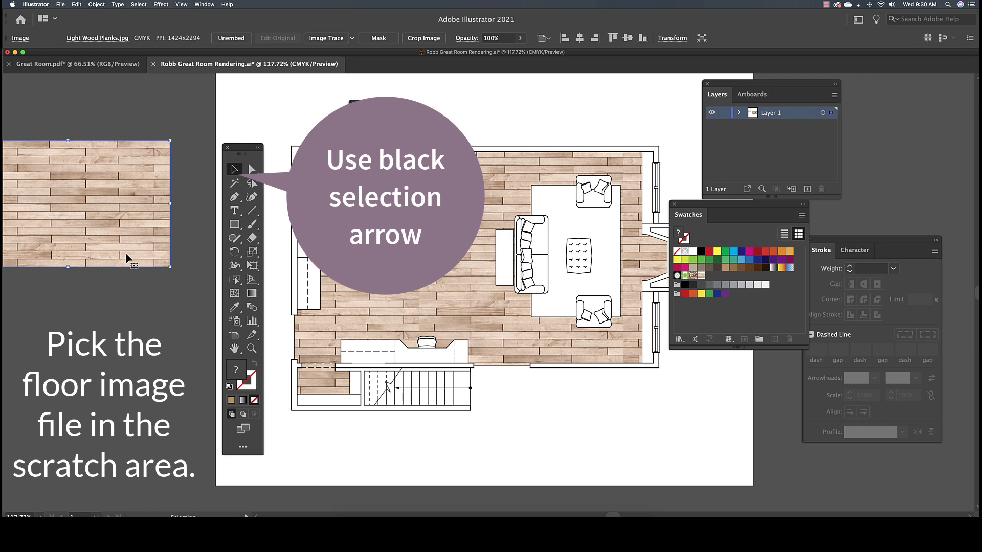
click(96, 4)
mouse_move(100, 15)
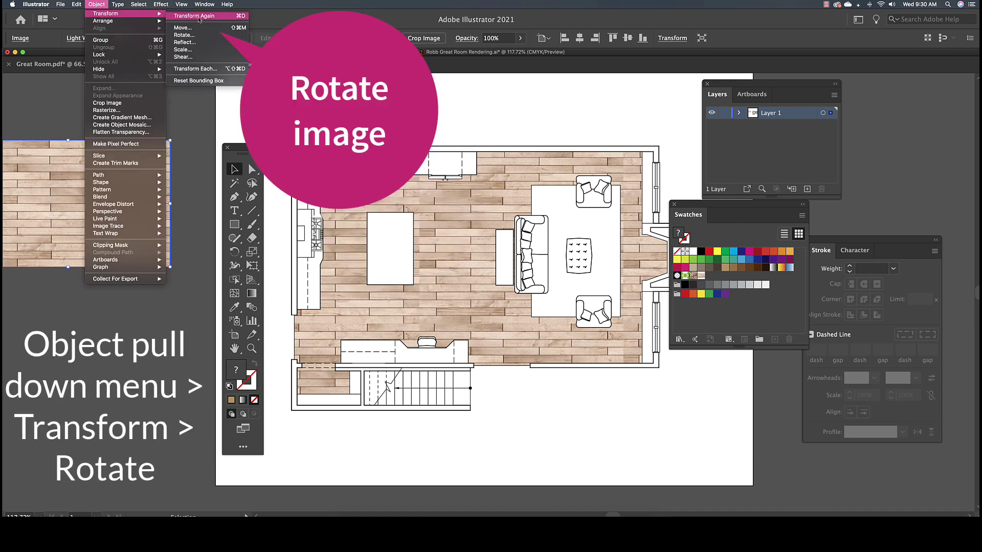
click(199, 36)
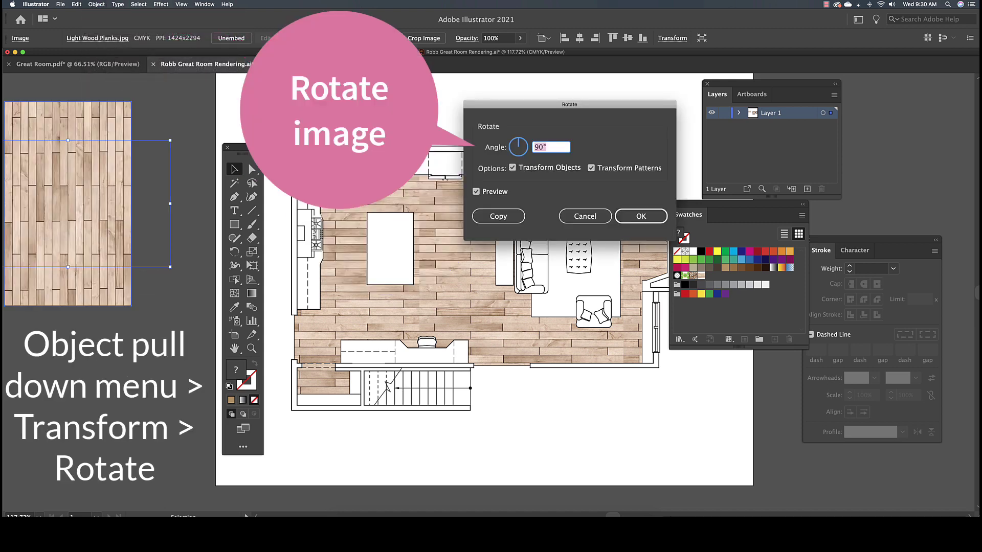
click(637, 216)
drag(90, 177, 714, 277)
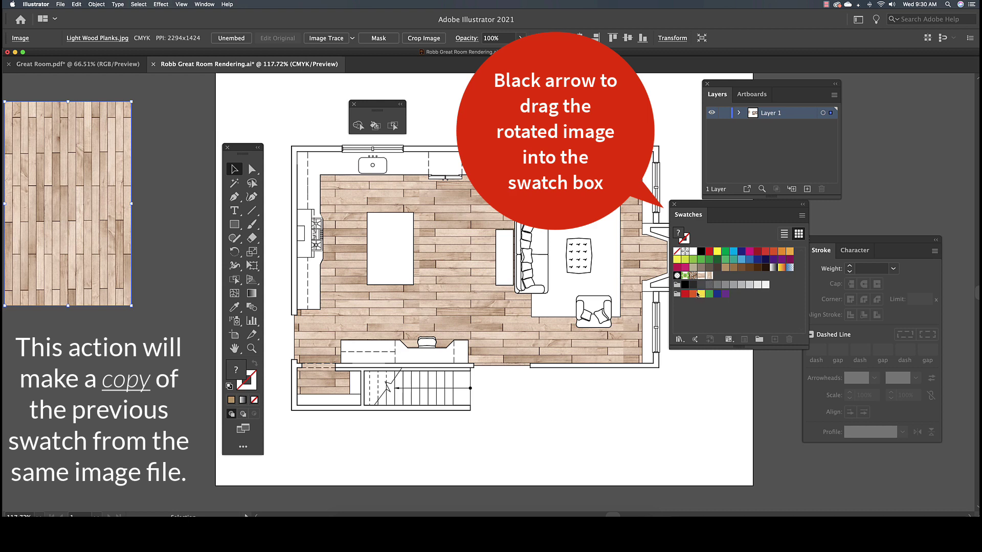
click(557, 388)
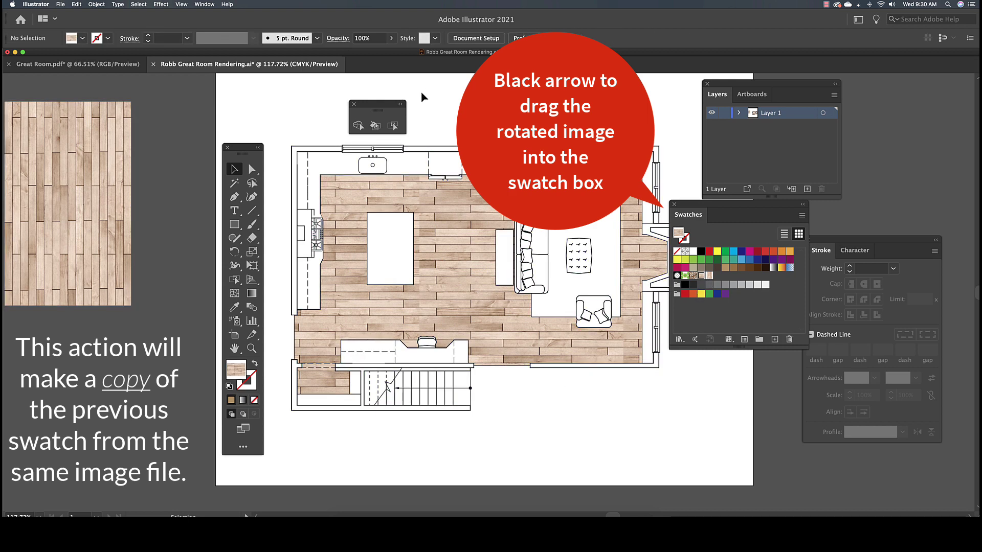
- Select the main floor and pantry with the Live Paint Selection Tool and apply the new vertical plank swatch to both
click(393, 125)
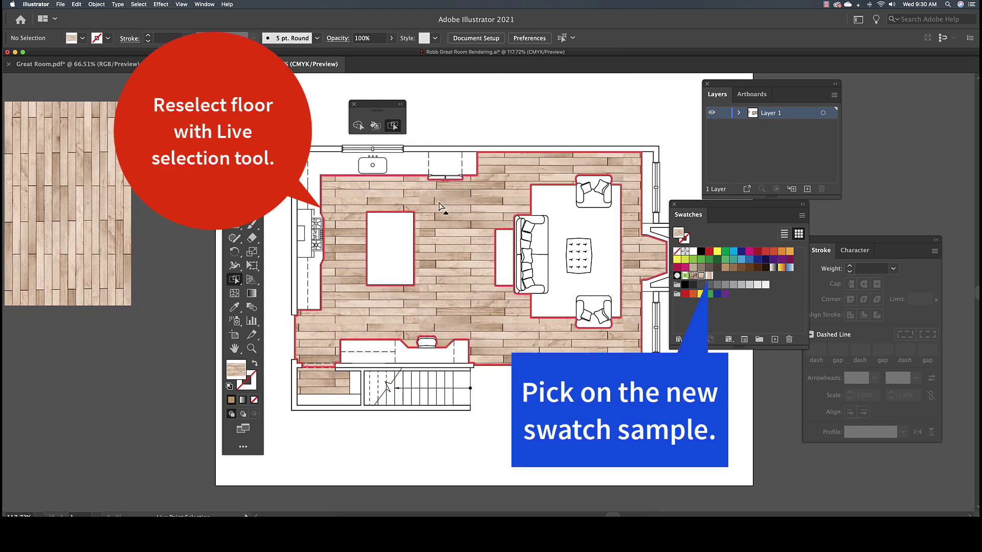
click(458, 228)
shift+click(324, 388)
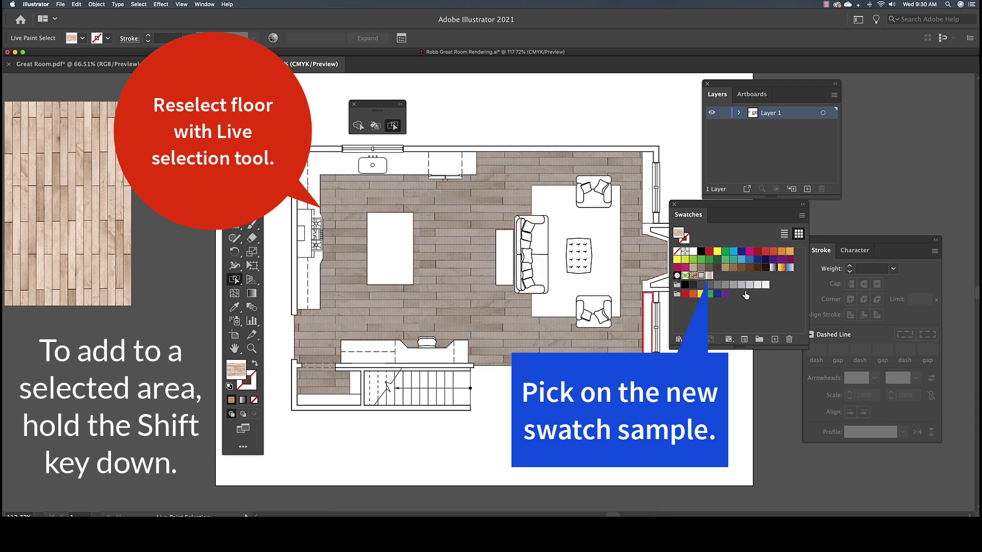
click(709, 276)
click(691, 394)
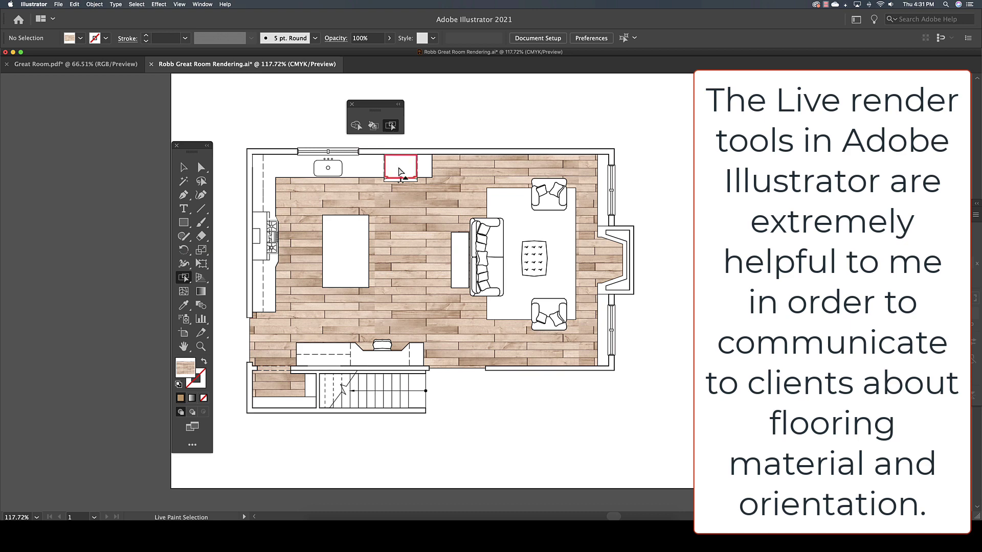
- Reselect the great room and pantry floors, which carry horizontal planks, and change both to the vertical plank swatch
click(402, 217)
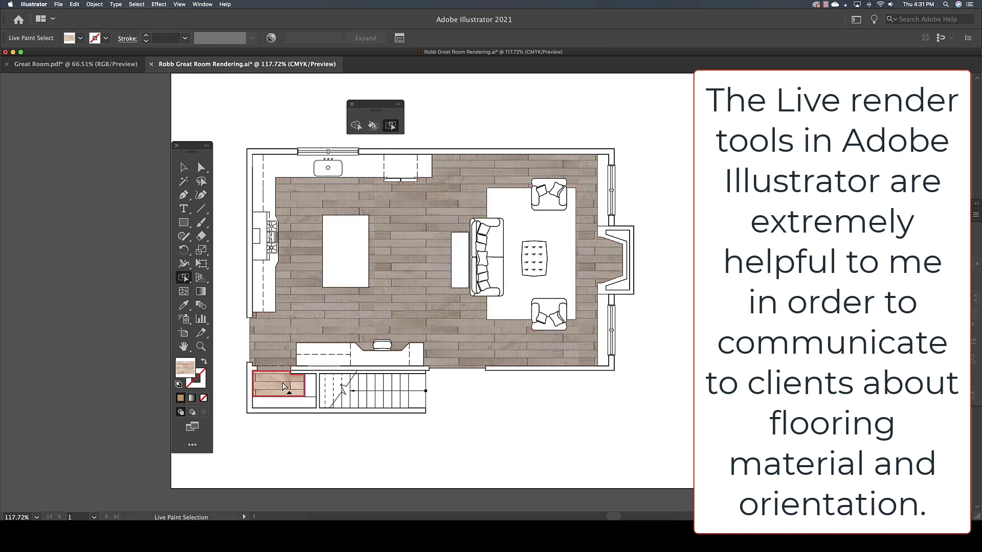
shift+click(279, 385)
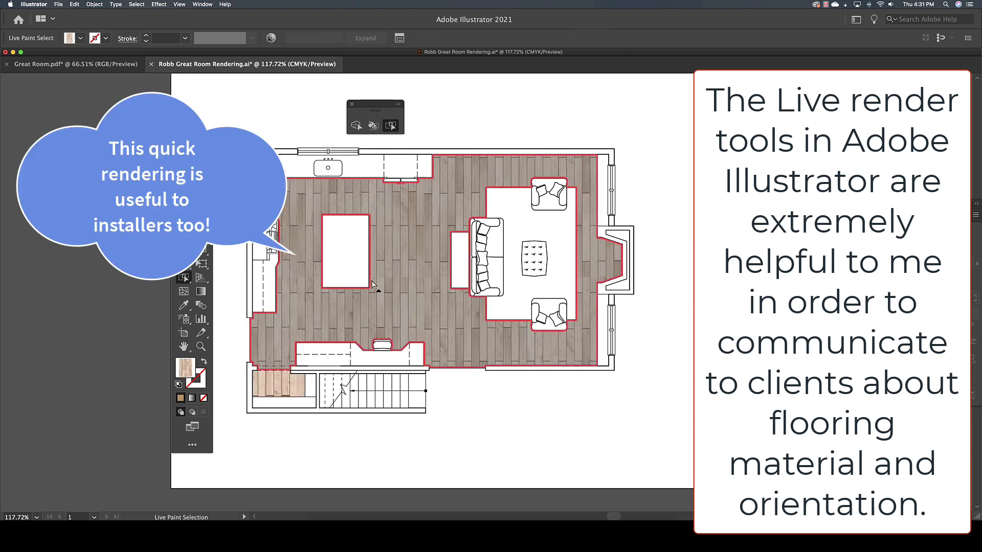
click(285, 387)
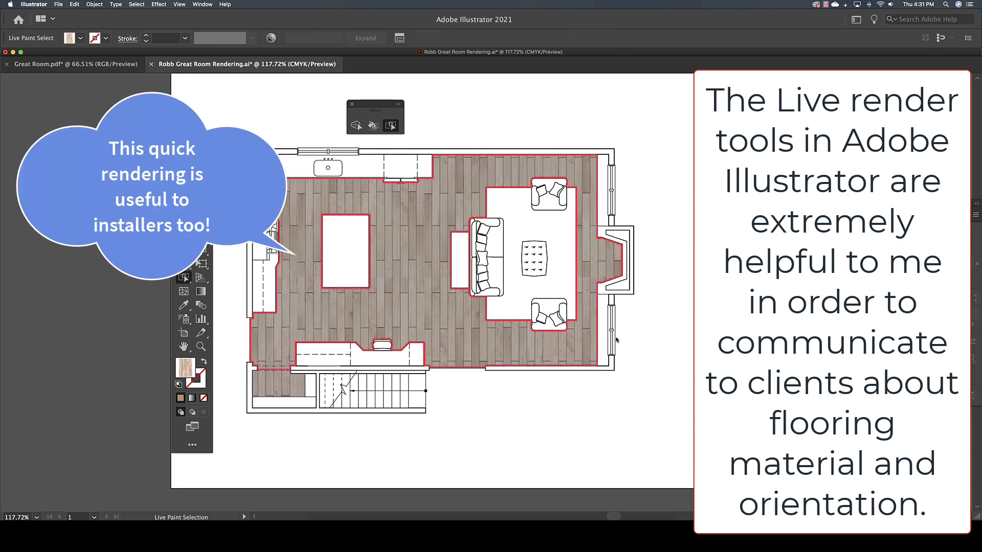